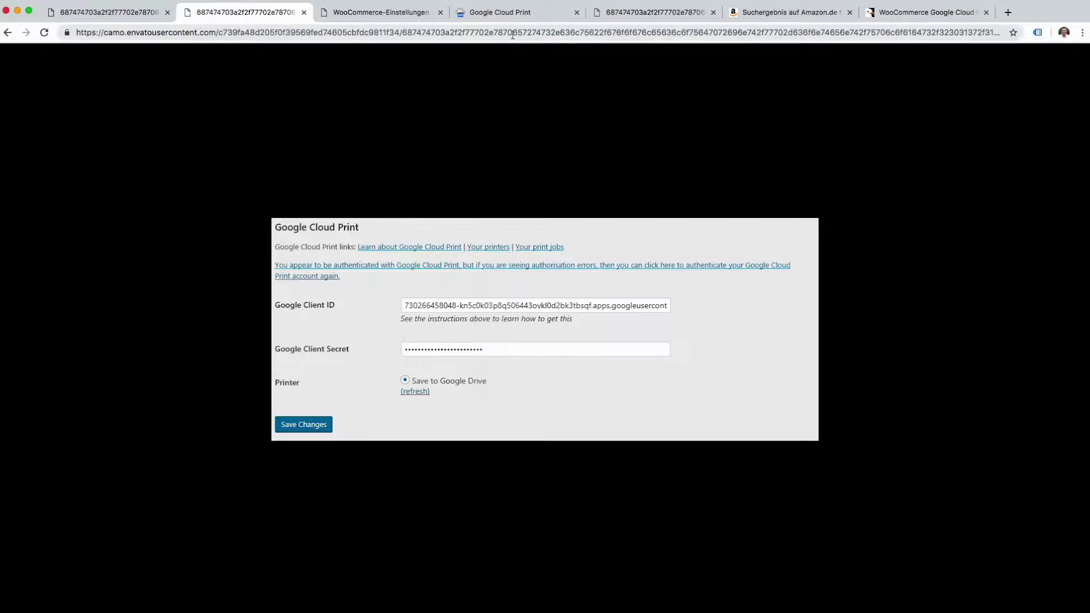
Open Google Cloud Print's list of cloud-ready printers and look through the supported manufacturers
{"action": "left_click", "coordinate": [499, 16]}
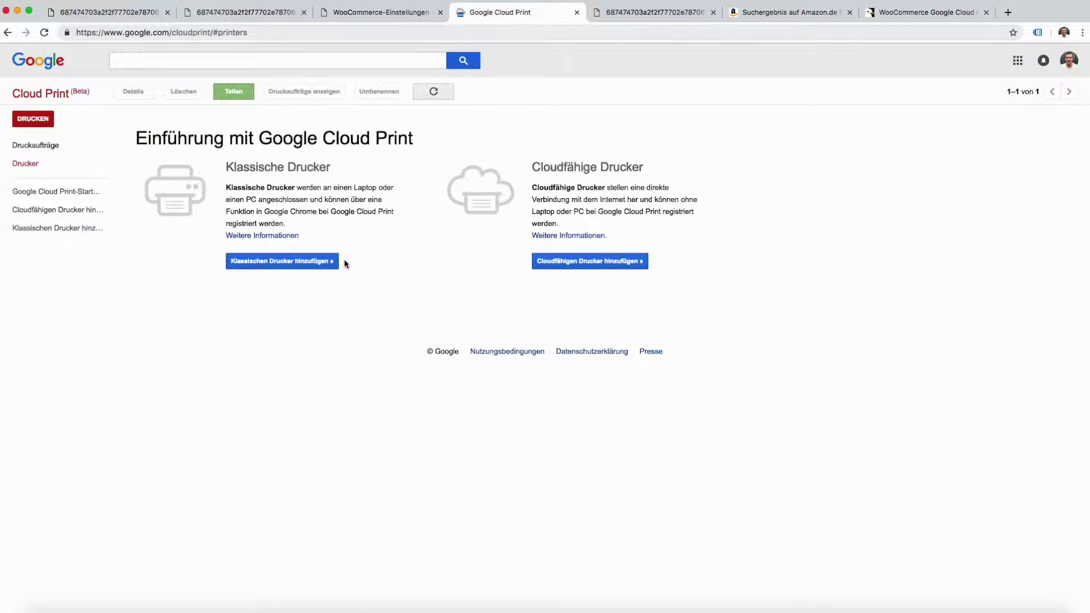
{"action": "left_click", "coordinate": [577, 263]}
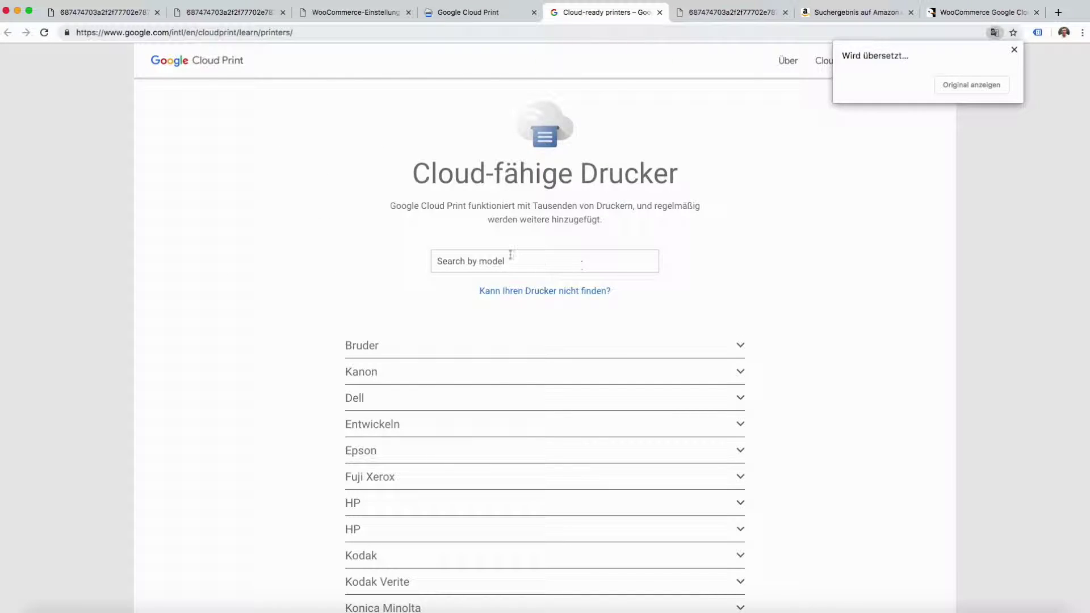
{"action": "scroll", "coordinate": [496, 341], "scroll_direction": "down", "scroll_amount": 10}
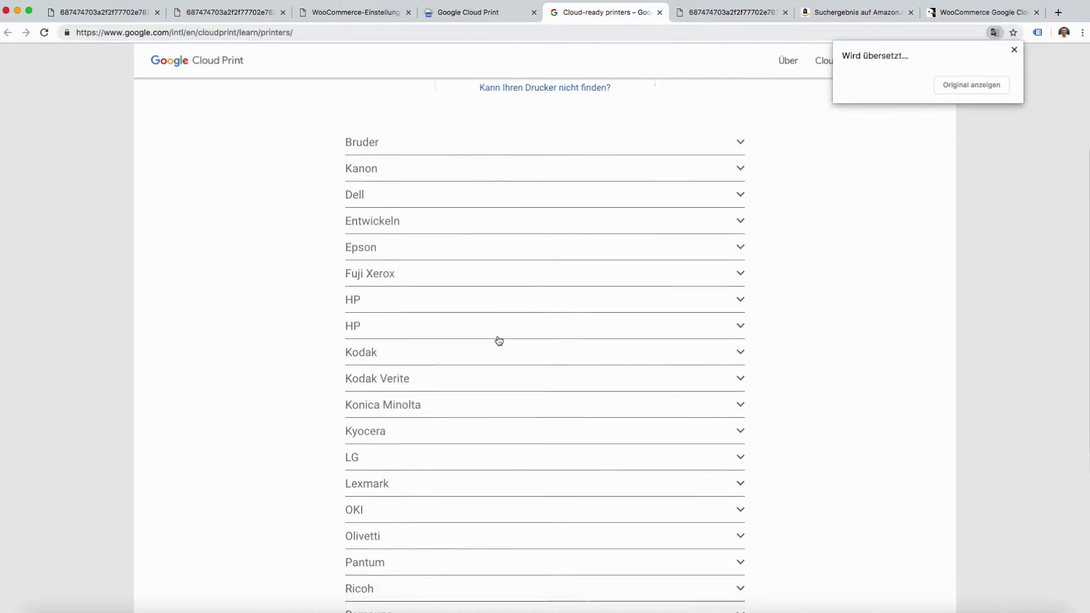
{"action": "left_click", "coordinate": [1013, 51]}
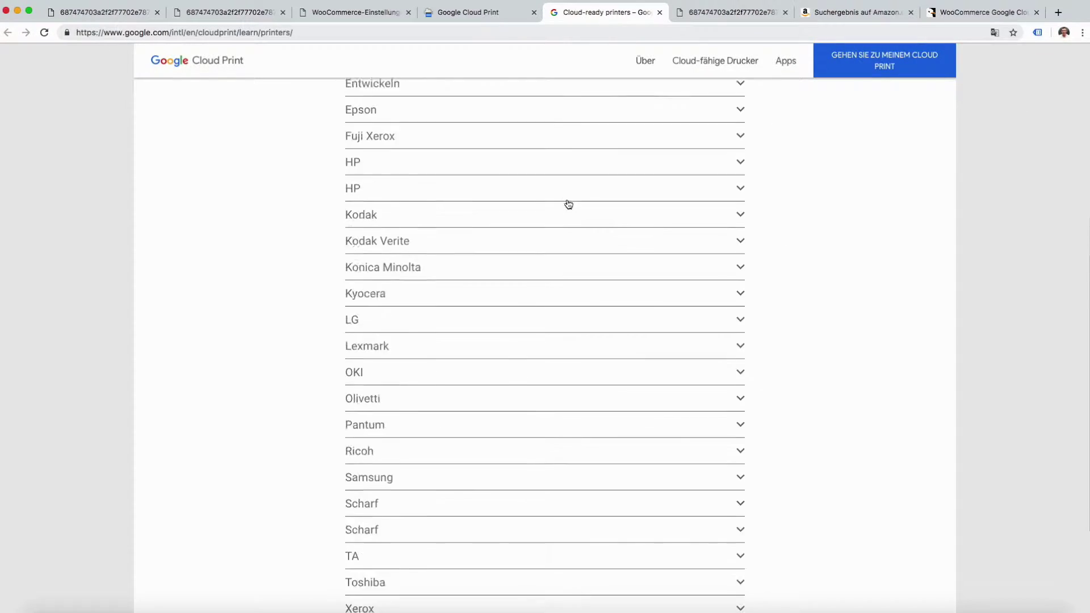
{"action": "scroll", "coordinate": [518, 263], "scroll_direction": "up", "scroll_amount": 10}
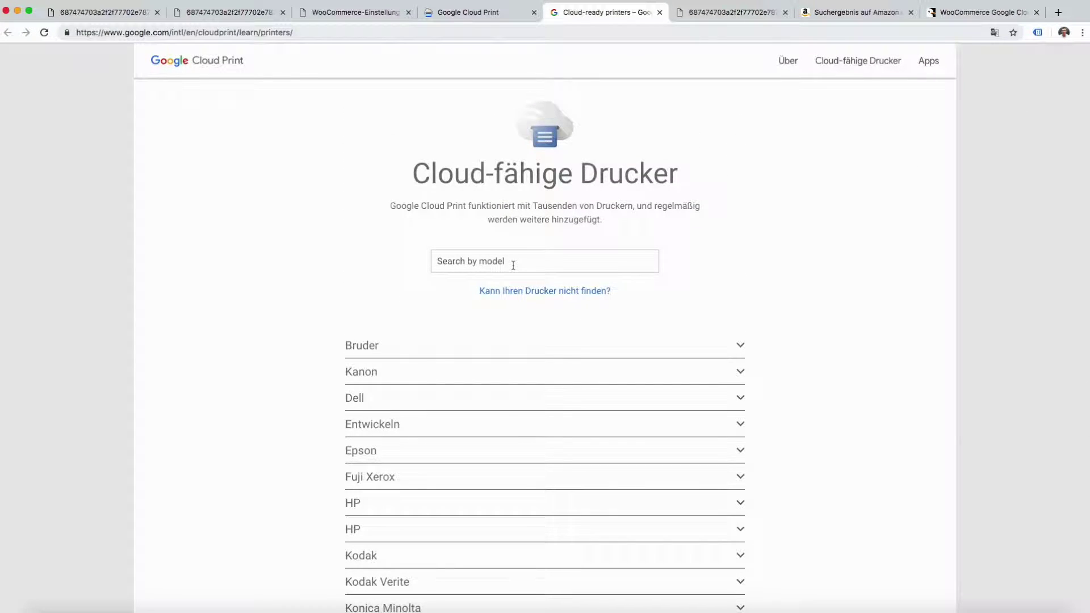
Review the apps that support Google Cloud Print, including the Google Chrome entry and the Android section
{"action": "left_click", "coordinate": [931, 62]}
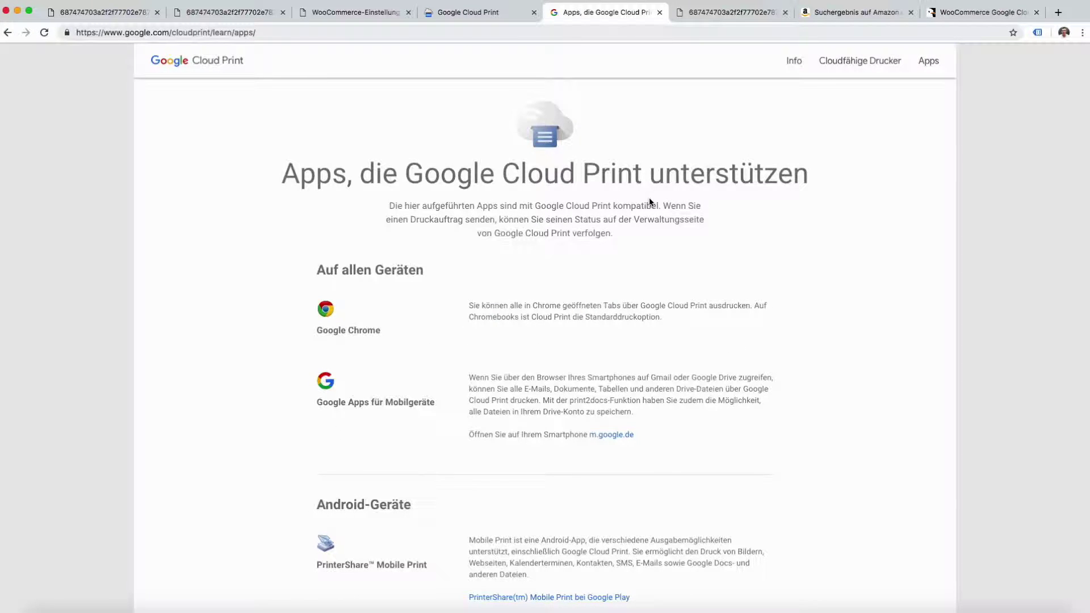
{"action": "scroll", "coordinate": [650, 203], "scroll_direction": "down", "scroll_amount": 2}
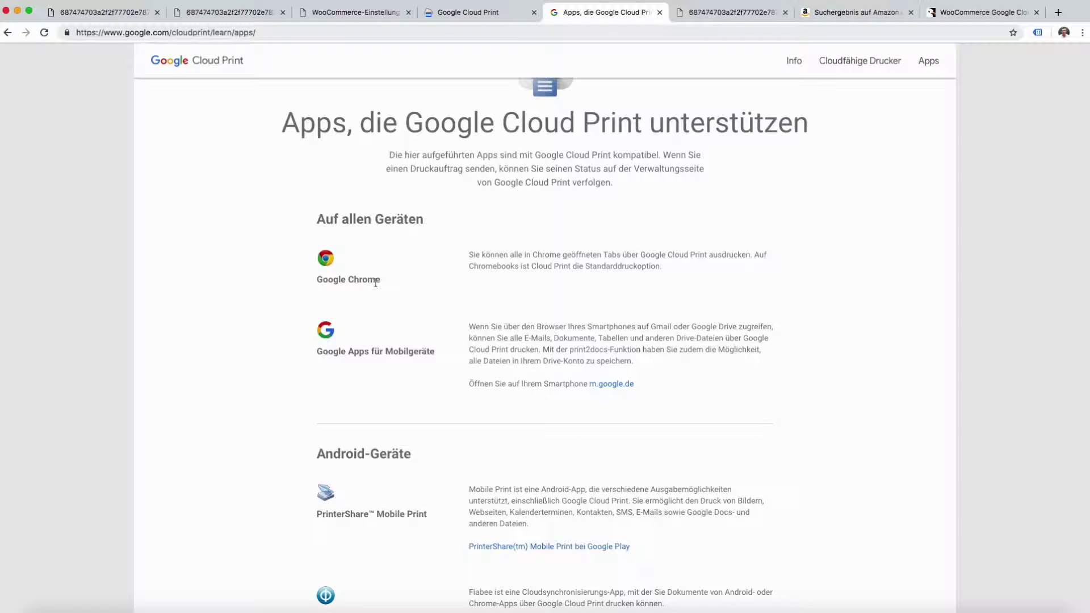
{"action": "left_click", "coordinate": [469, 17]}
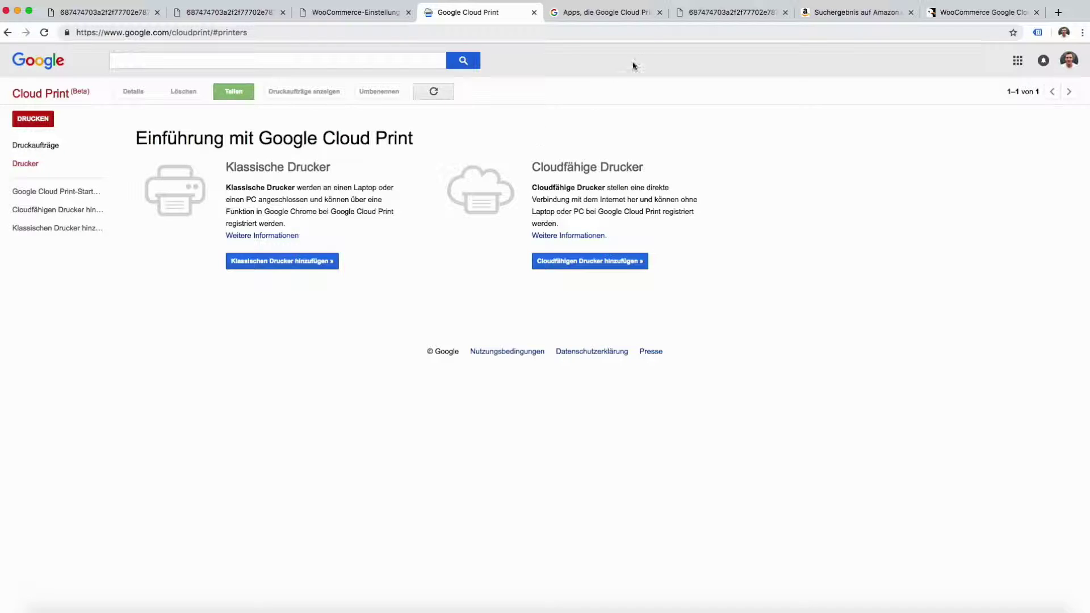
{"action": "left_click", "coordinate": [628, 15]}
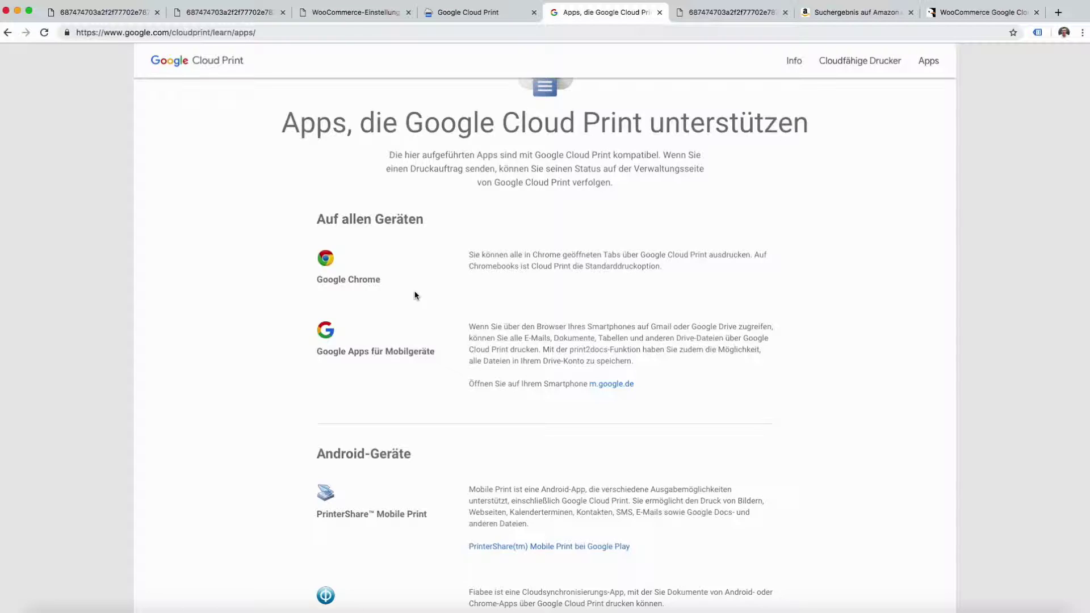
{"action": "left_click_drag", "start_coordinate": [400, 289], "coordinate": [316, 279]}
{"action": "left_click", "coordinate": [396, 310]}
{"action": "scroll", "coordinate": [379, 391], "scroll_direction": "up", "scroll_amount": 2}
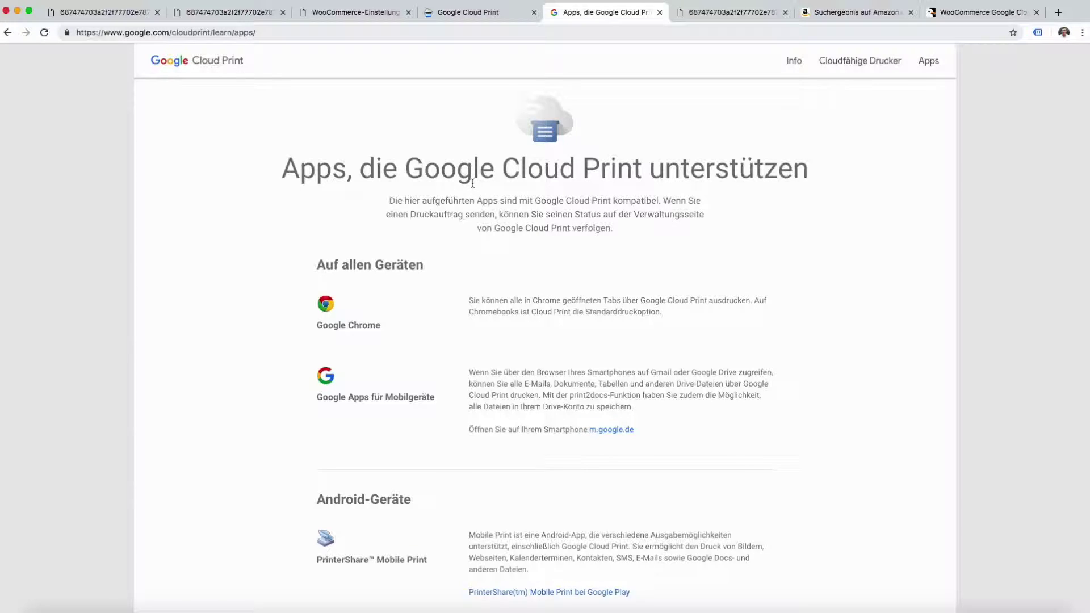
{"action": "scroll", "coordinate": [472, 183], "scroll_direction": "down", "scroll_amount": 6}
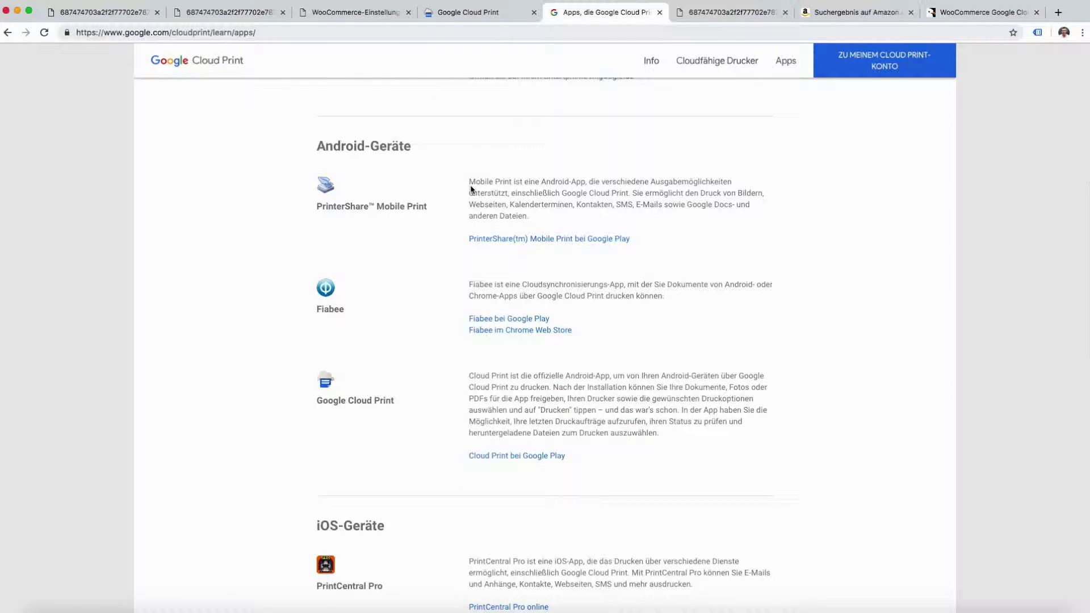
Set the paper size to A4 (210 x 297 mm) in the general cloud print options of the WooCommerce settings
{"action": "left_click", "coordinate": [483, 14]}
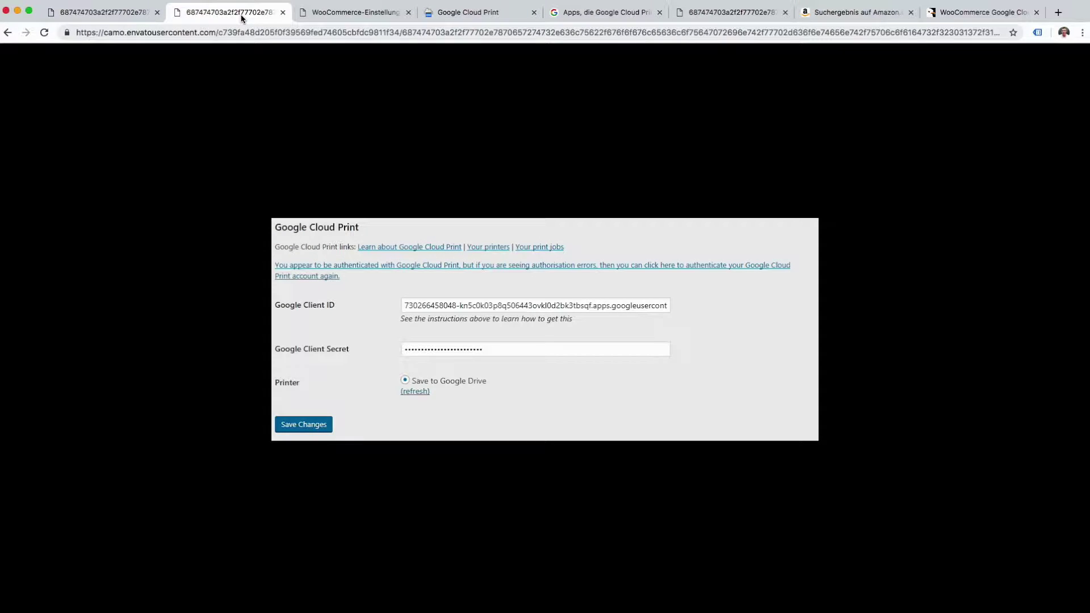
{"action": "left_click", "coordinate": [243, 19]}
{"action": "left_click", "coordinate": [340, 19]}
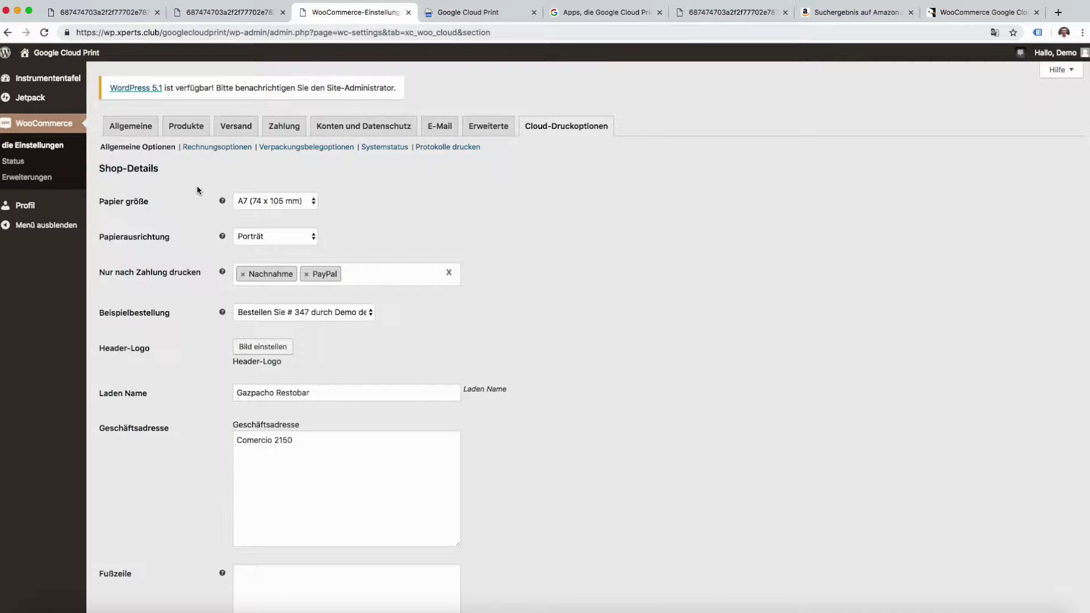
{"action": "left_click", "coordinate": [279, 204]}
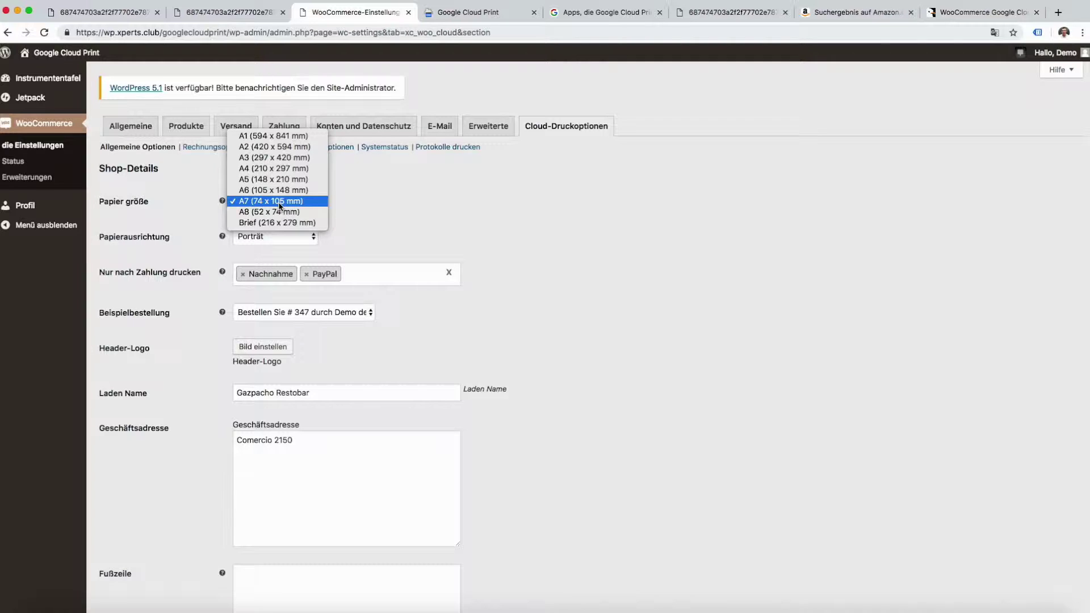
{"action": "left_click", "coordinate": [473, 204]}
{"action": "left_click", "coordinate": [303, 207]}
{"action": "left_click", "coordinate": [302, 168]}
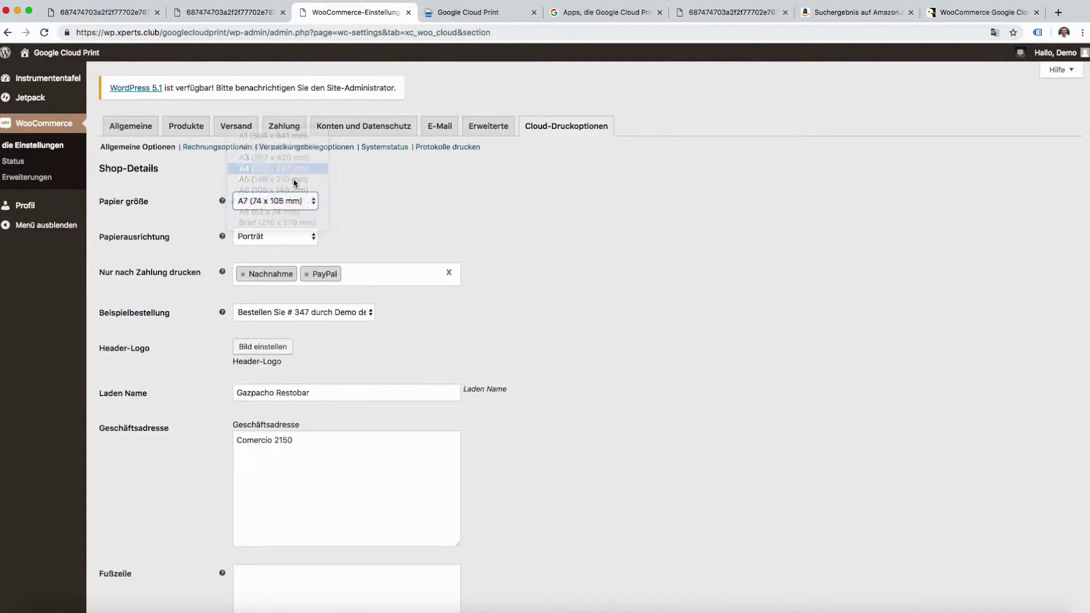
Check the available choices for paper orientation, printing only after payment, and the sample order
{"action": "left_click", "coordinate": [295, 237]}
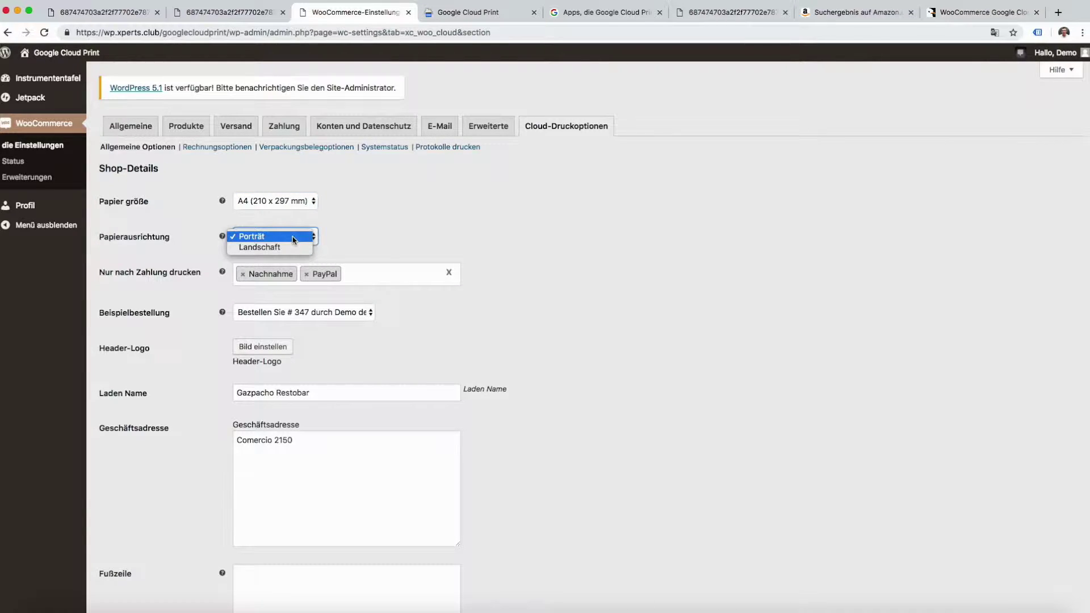
{"action": "left_click", "coordinate": [342, 253]}
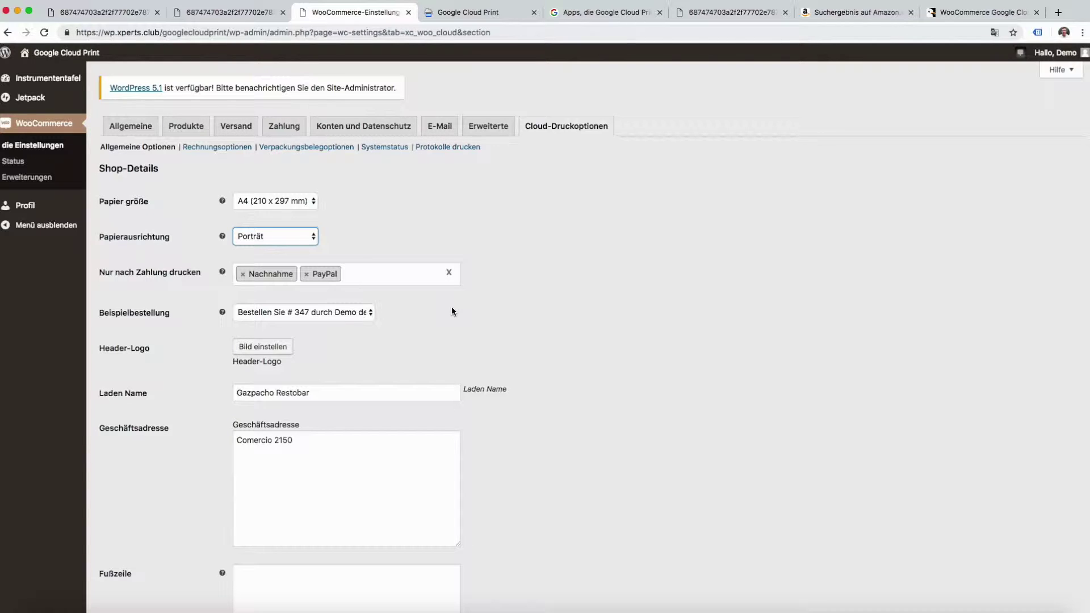
{"action": "left_click", "coordinate": [405, 275]}
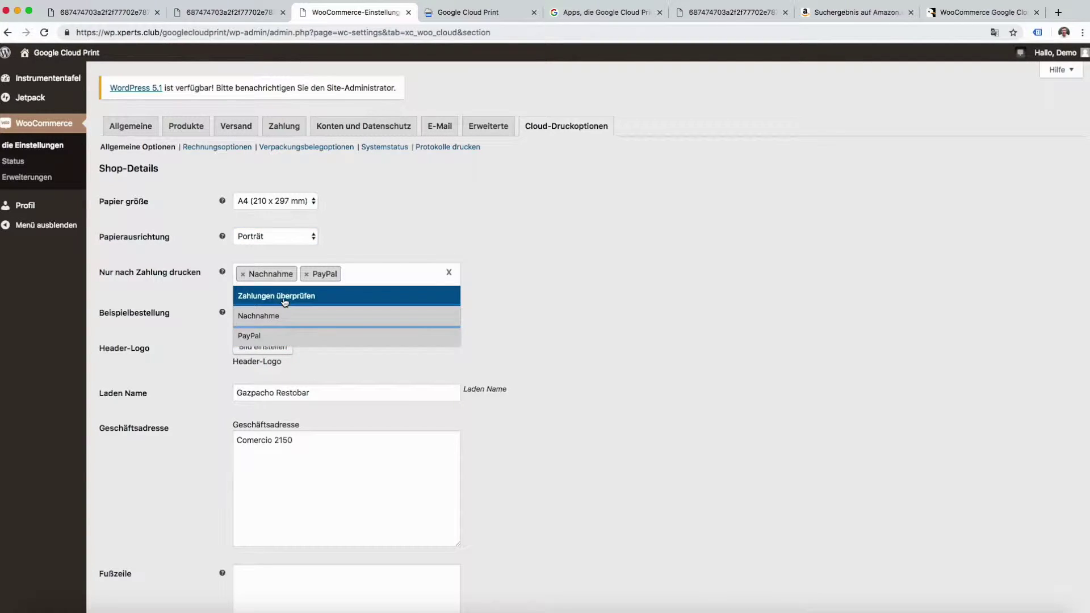
{"action": "left_click", "coordinate": [585, 307]}
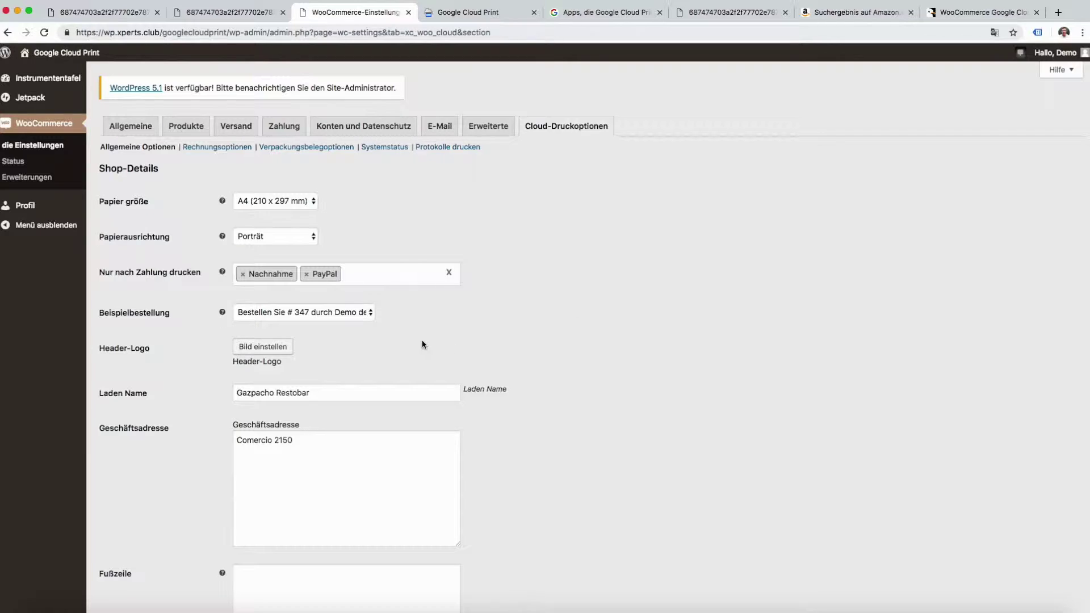
{"action": "left_click", "coordinate": [356, 313]}
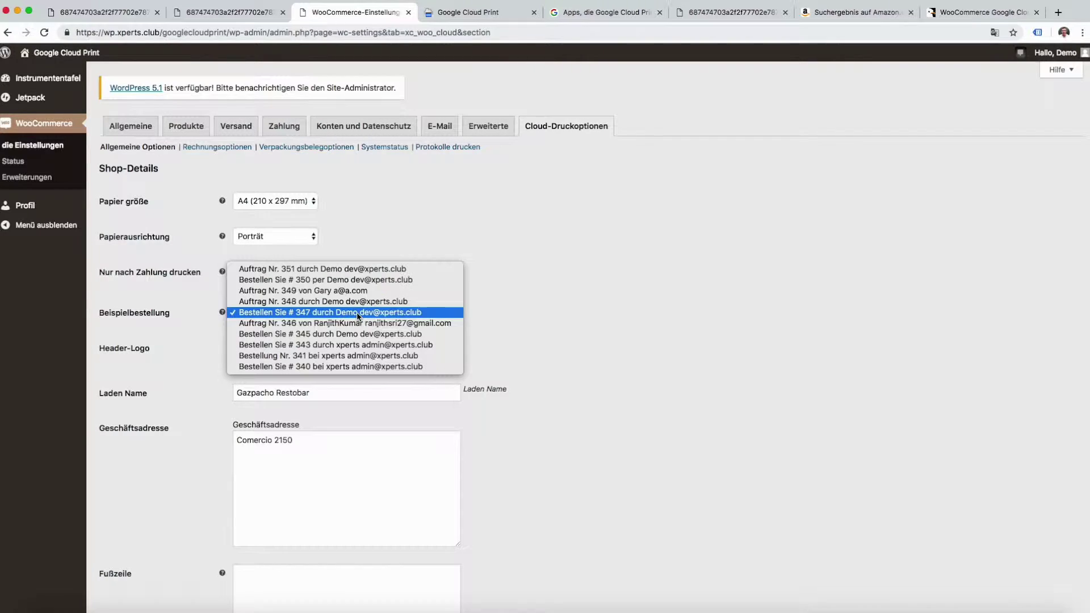
{"action": "left_click", "coordinate": [531, 321]}
Check the header logo's image upload dialog and look through the remaining shop details down to the print log setting
{"action": "left_click", "coordinate": [276, 347]}
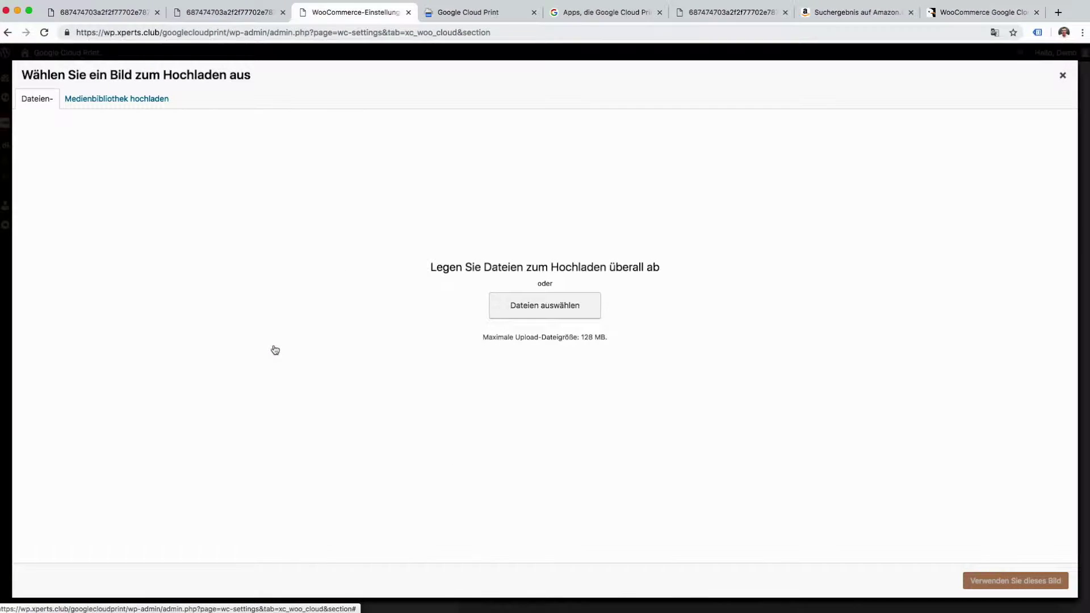
{"action": "left_click", "coordinate": [1063, 75]}
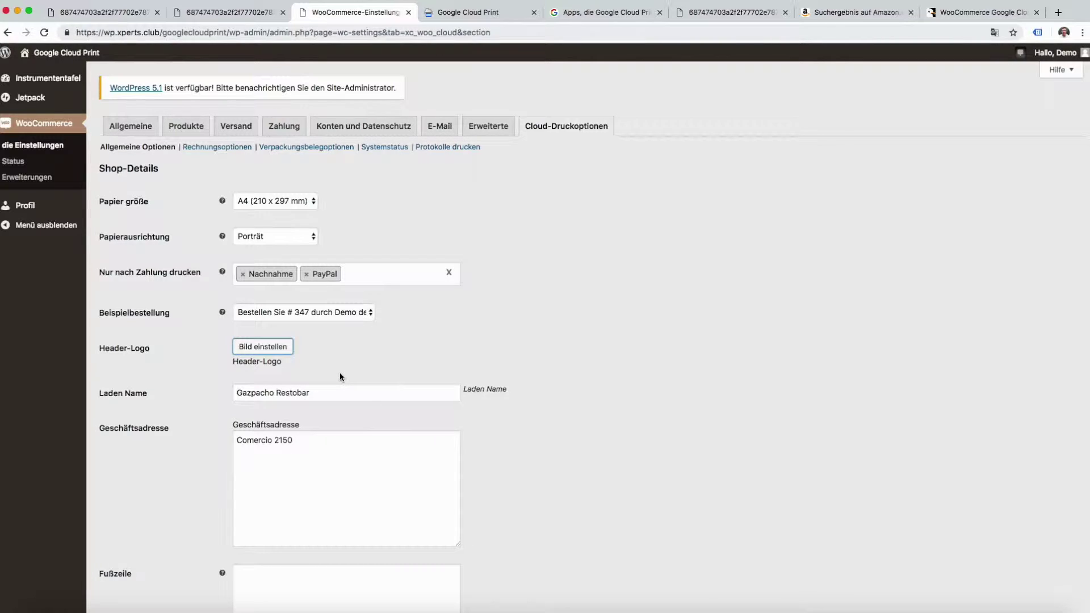
{"action": "scroll", "coordinate": [340, 376], "scroll_direction": "down", "scroll_amount": 3}
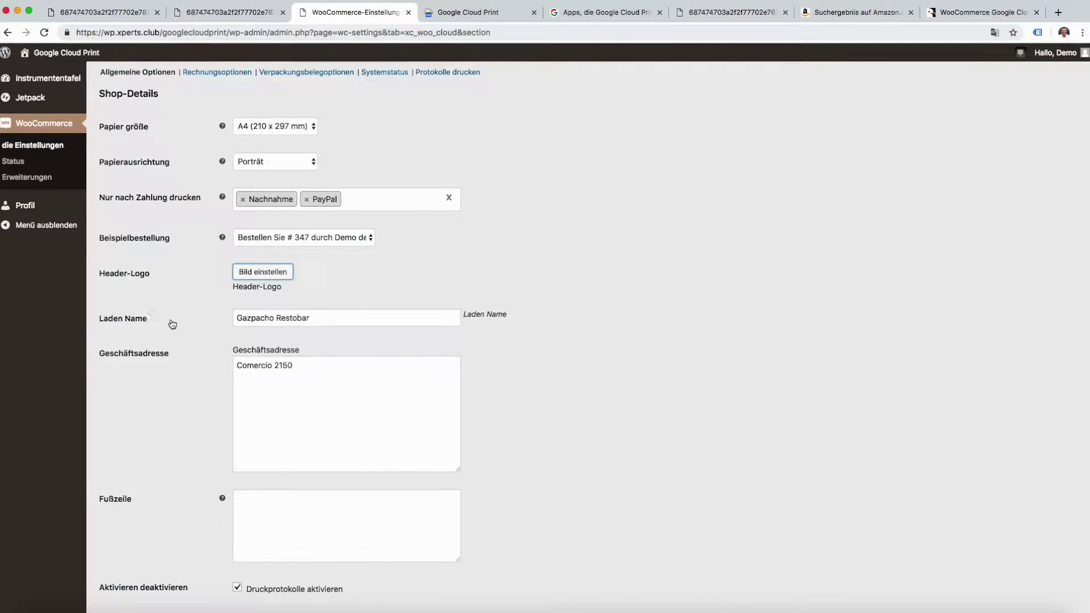
{"action": "scroll", "coordinate": [316, 318], "scroll_direction": "down", "scroll_amount": 3}
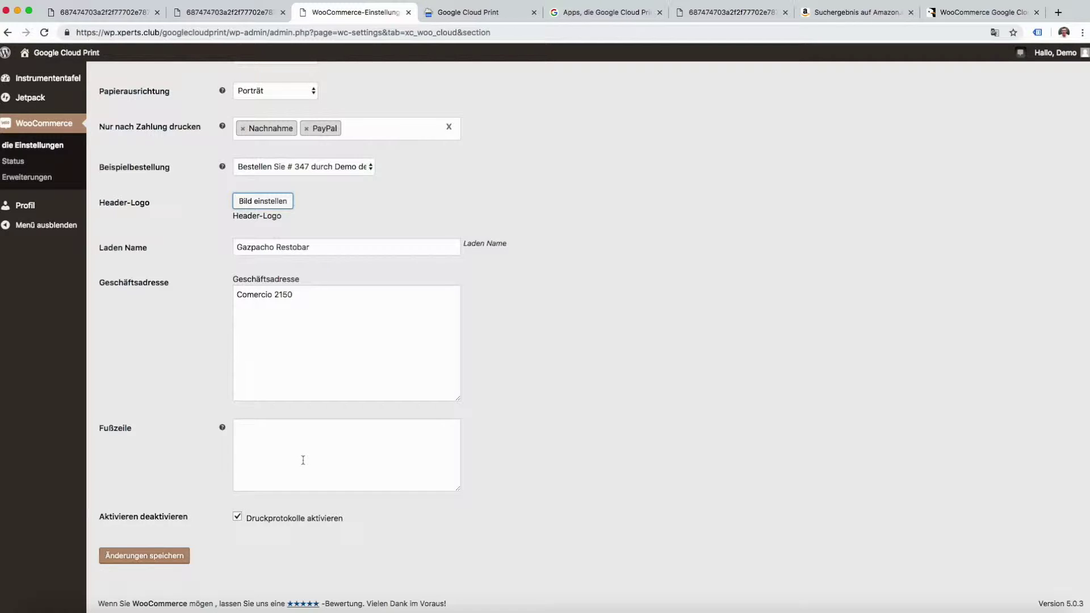
{"action": "scroll", "coordinate": [303, 460], "scroll_direction": "up", "scroll_amount": 5}
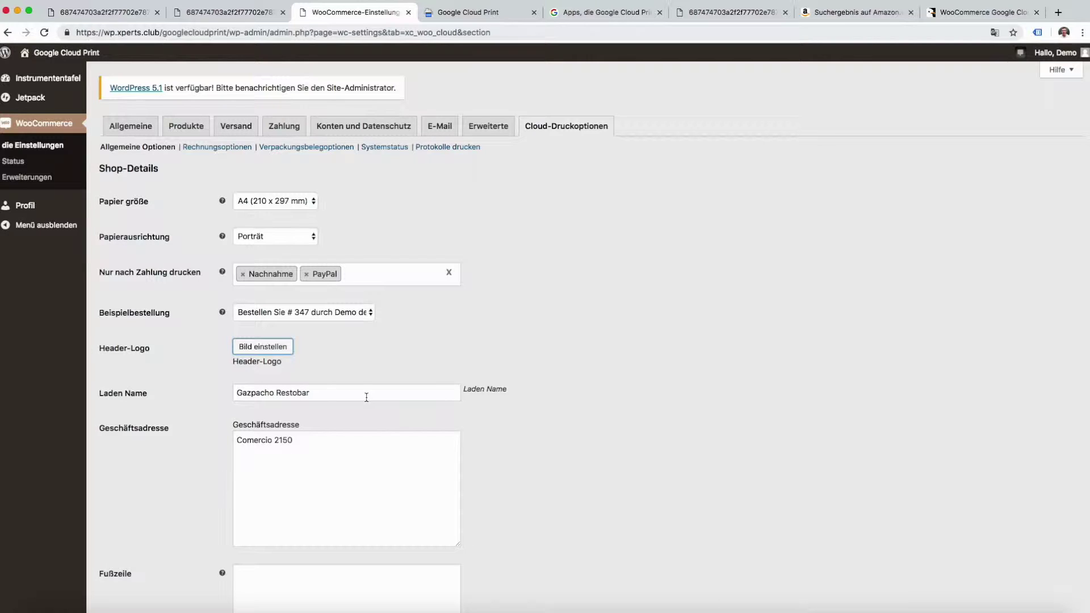
Preview the sample invoice from the invoice options in a separate tab and turn off the invoice's barcode display
{"action": "left_click", "coordinate": [234, 150]}
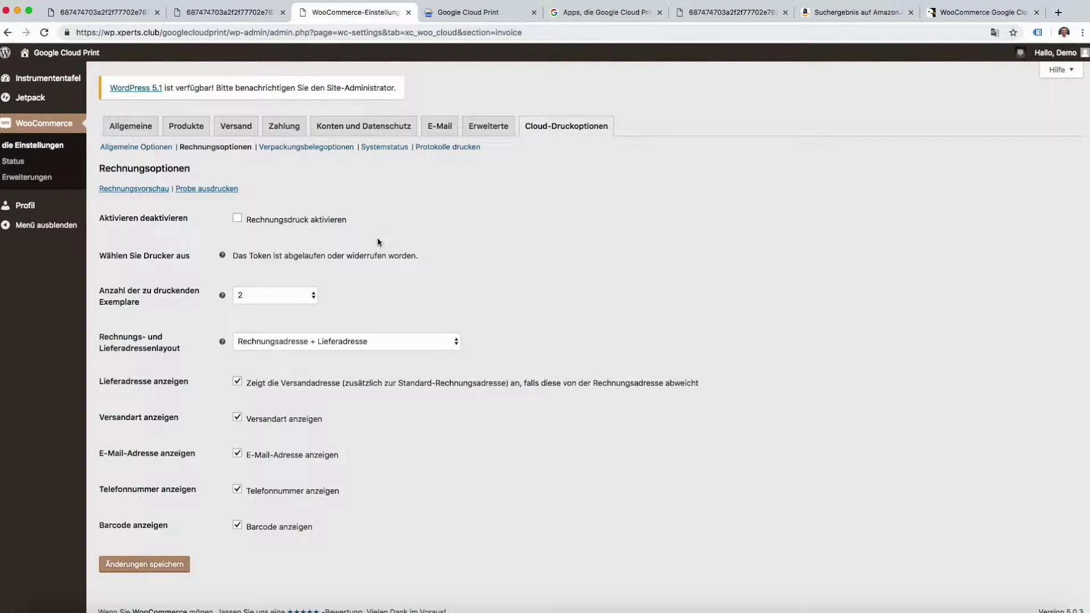
{"action": "right_click", "coordinate": [152, 192]}
{"action": "left_click", "coordinate": [171, 195]}
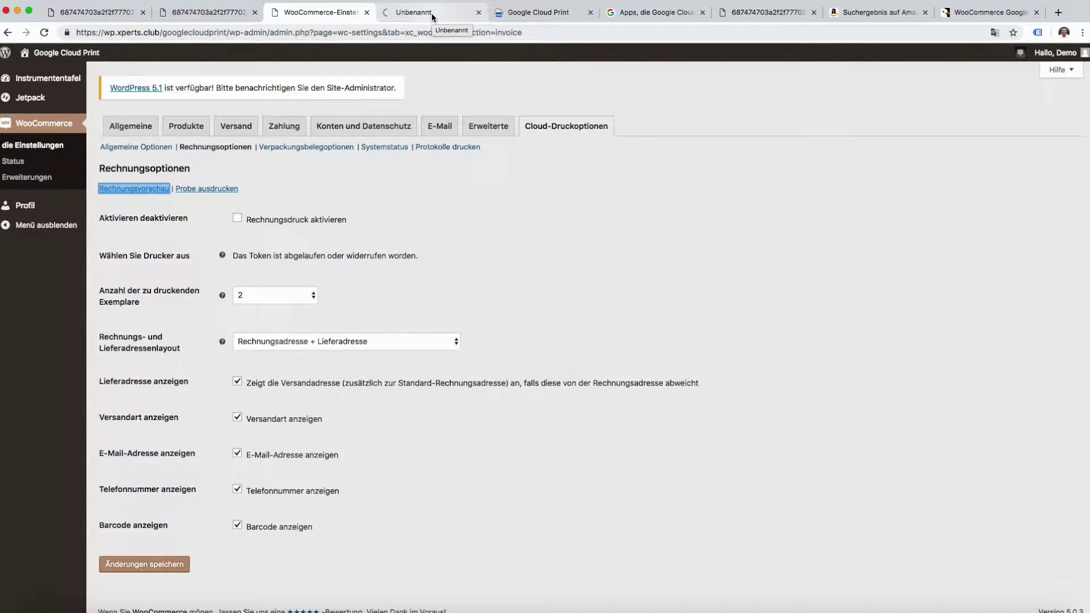
{"action": "left_click", "coordinate": [432, 14]}
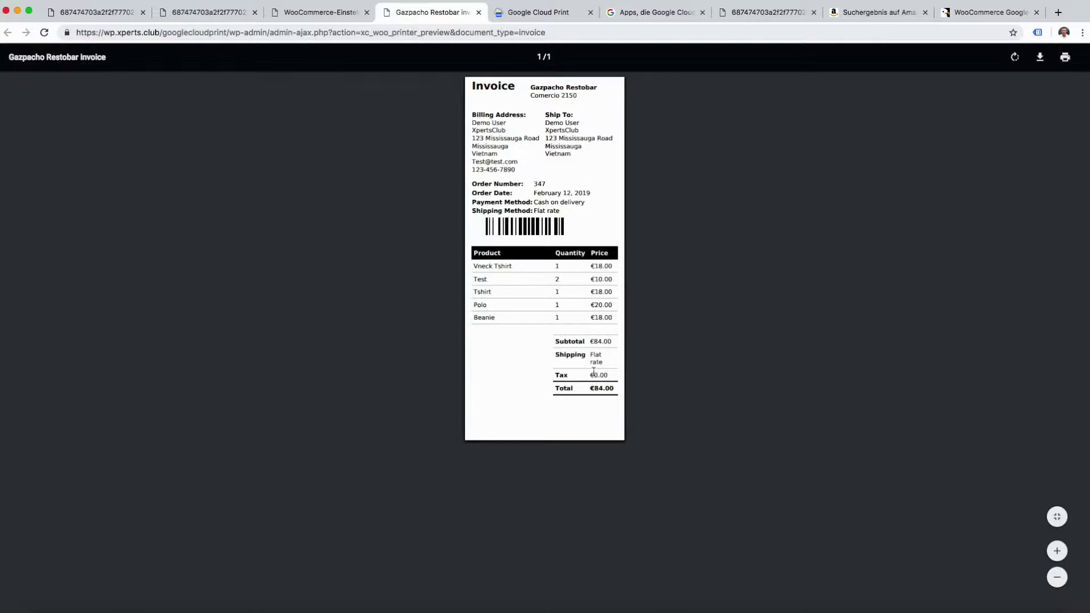
{"action": "left_click", "coordinate": [479, 12]}
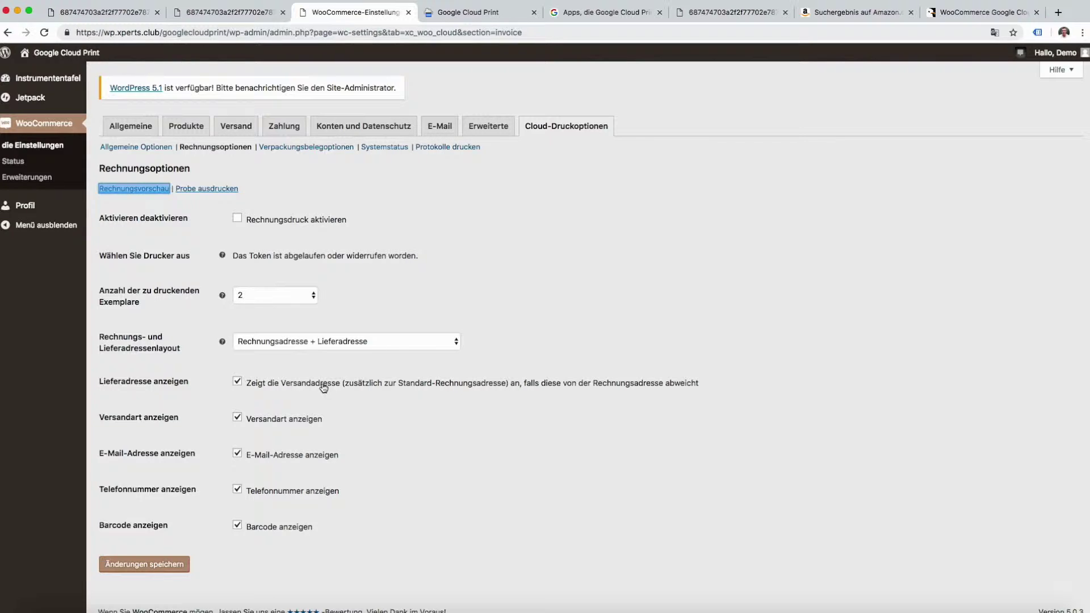
{"action": "left_click", "coordinate": [272, 528]}
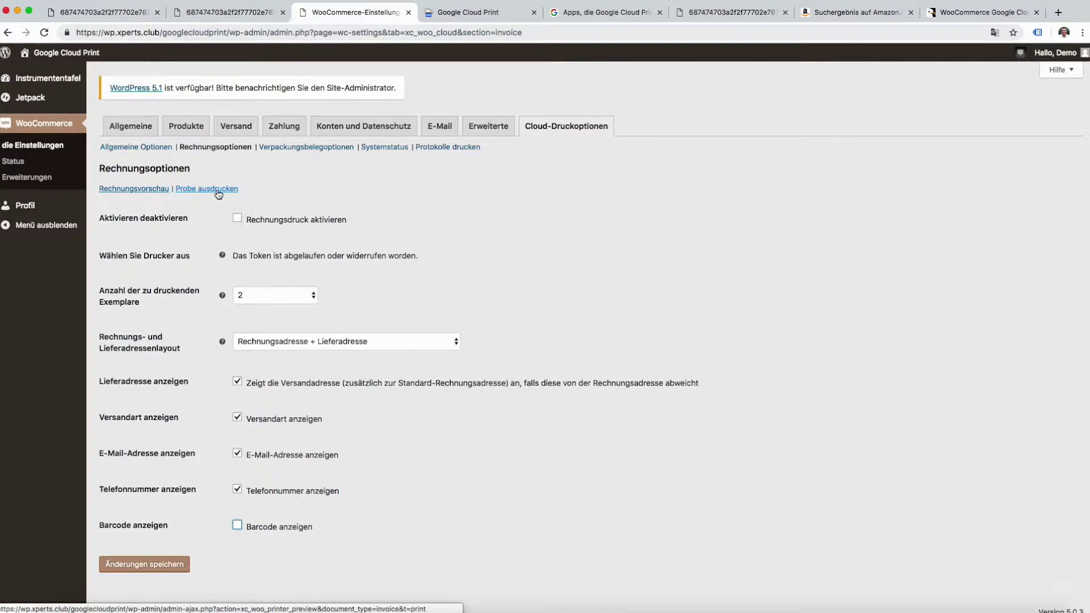
Enable showing the payment method and the e-mail address in the packing slip options
{"action": "left_click", "coordinate": [296, 148]}
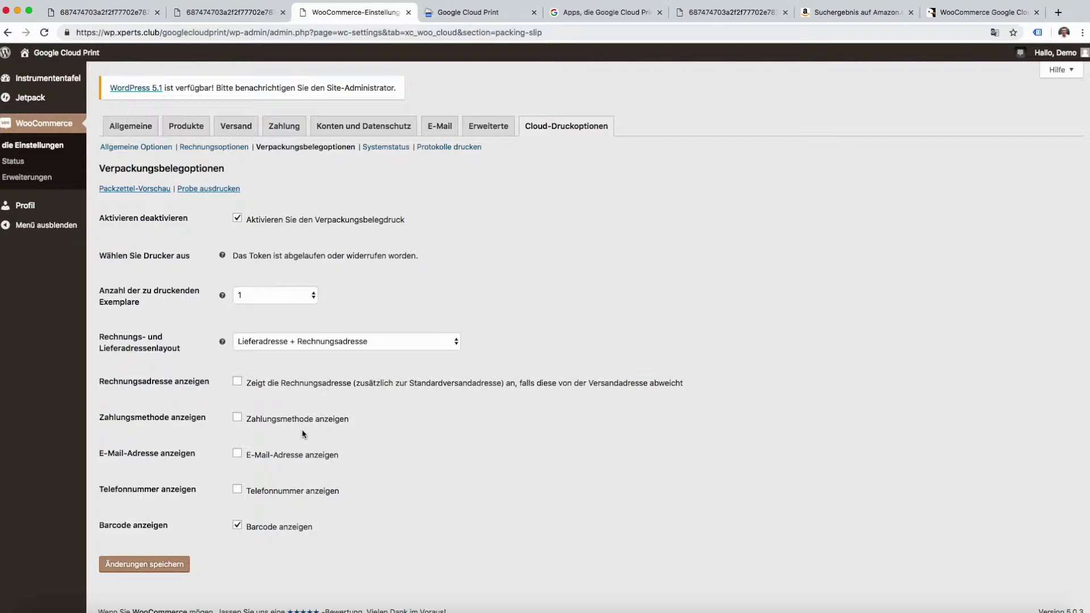
{"action": "left_click", "coordinate": [276, 422]}
{"action": "left_click", "coordinate": [296, 454]}
Look through the cloud print plugin's system status report, including the WordPress environment, server environment and active plugins
{"action": "left_click", "coordinate": [397, 147]}
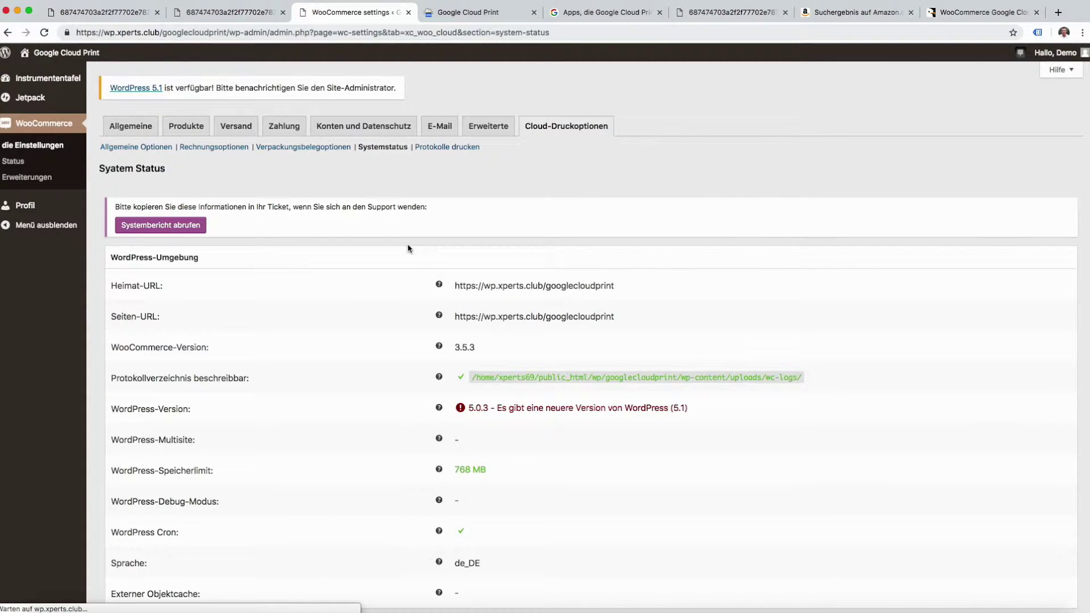
{"action": "scroll", "coordinate": [408, 248], "scroll_direction": "down", "scroll_amount": 4}
{"action": "scroll", "coordinate": [408, 248], "scroll_direction": "down", "scroll_amount": 10}
{"action": "scroll", "coordinate": [408, 248], "scroll_direction": "up", "scroll_amount": 13}
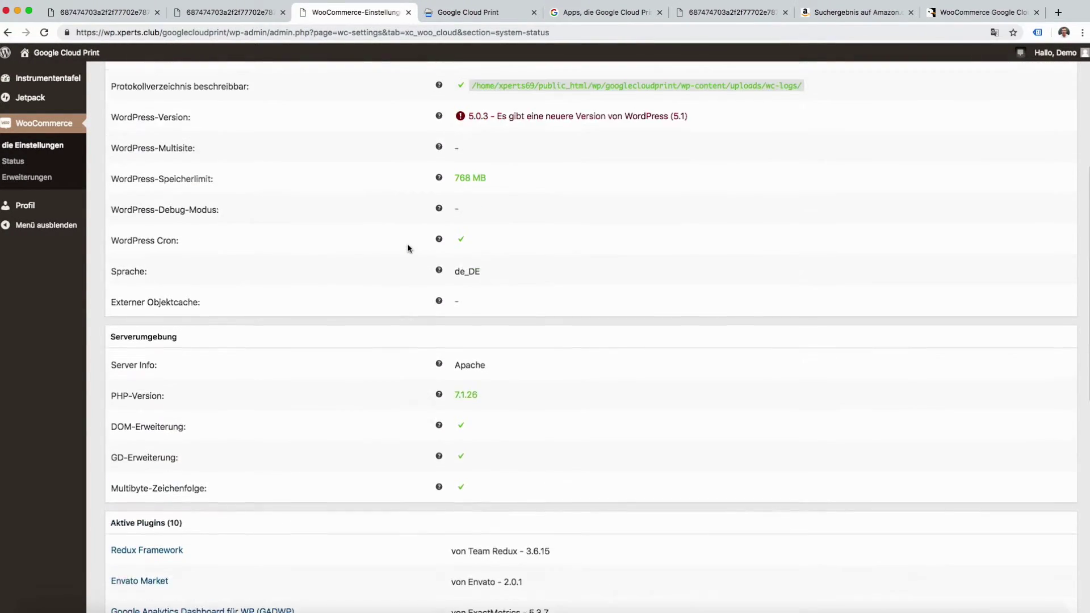
Open the cloud print logs and look through the recorded print job entries
{"action": "left_click", "coordinate": [441, 148]}
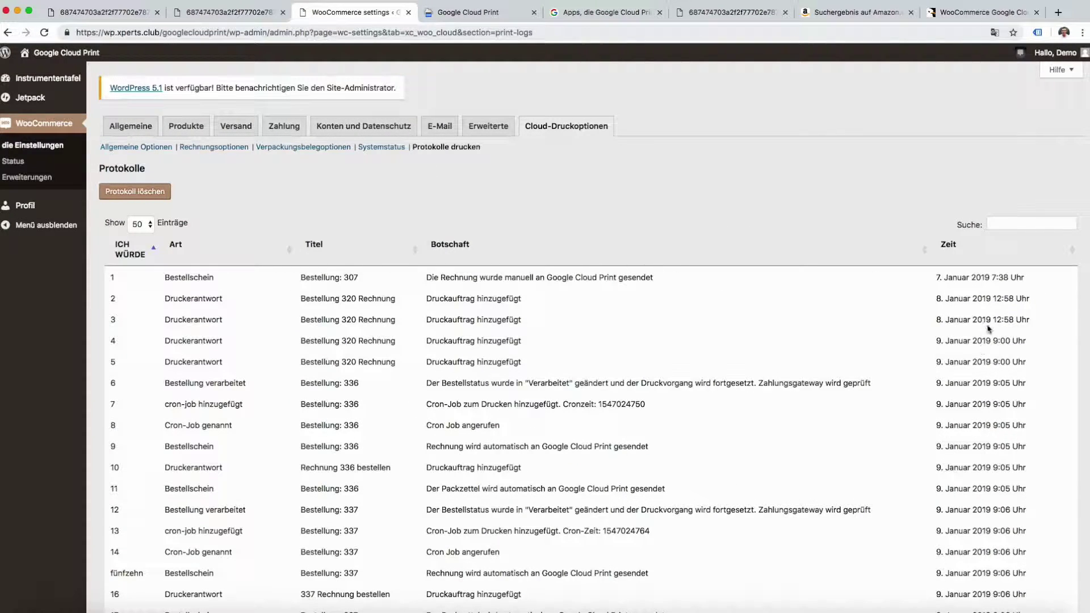
{"action": "scroll", "coordinate": [984, 336], "scroll_direction": "down", "scroll_amount": 3}
{"action": "scroll", "coordinate": [588, 274], "scroll_direction": "up", "scroll_amount": 3}
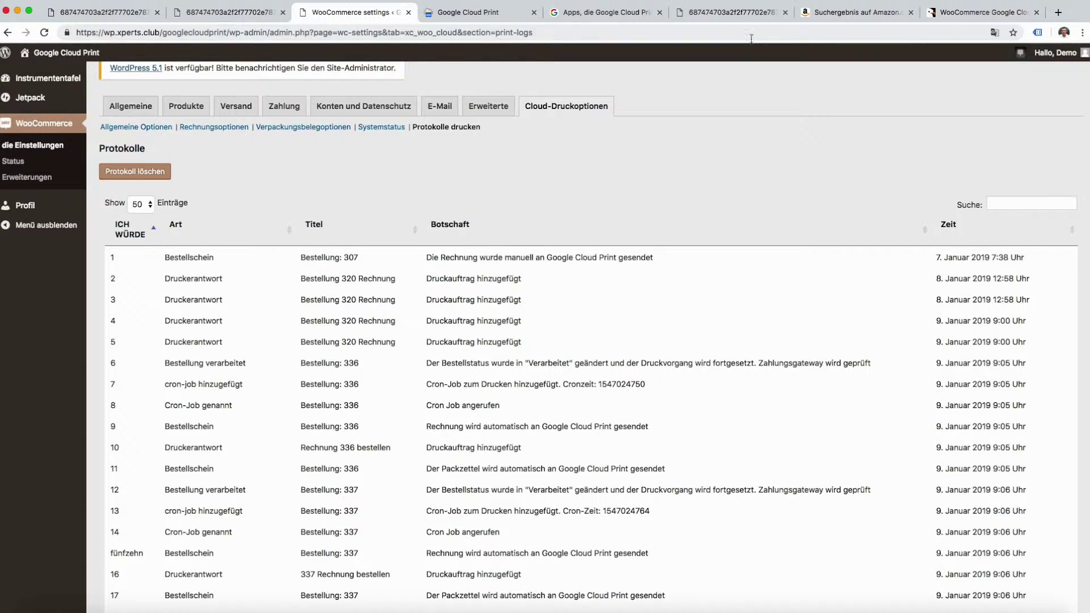
Look through the Amazon search results for "google cloud print" for compatible printers, then return to the Google Cloud Print printers page
{"action": "left_click", "coordinate": [744, 17]}
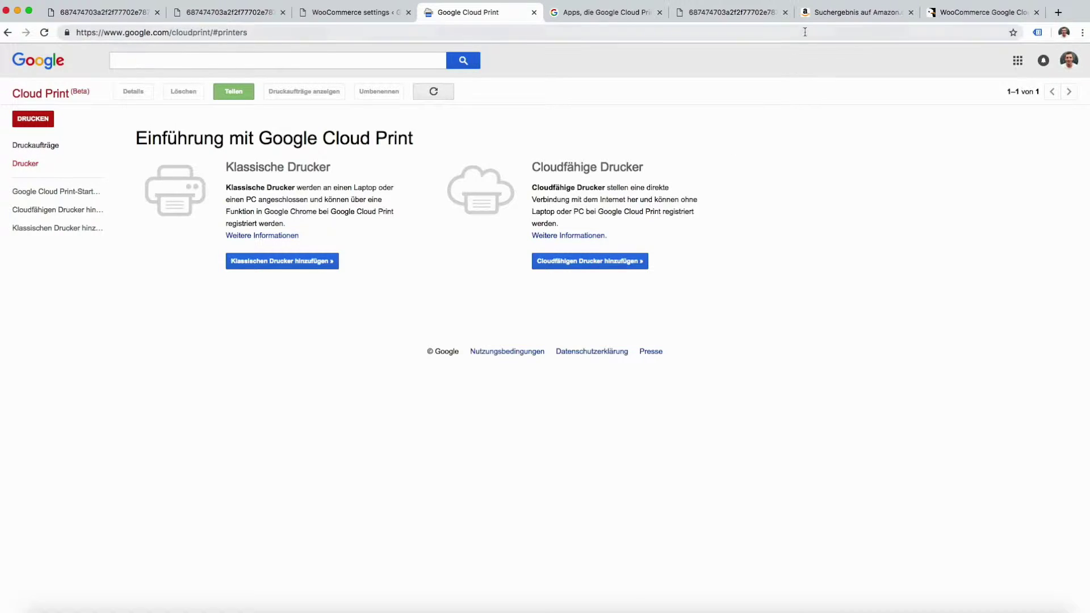
{"action": "left_click", "coordinate": [823, 12]}
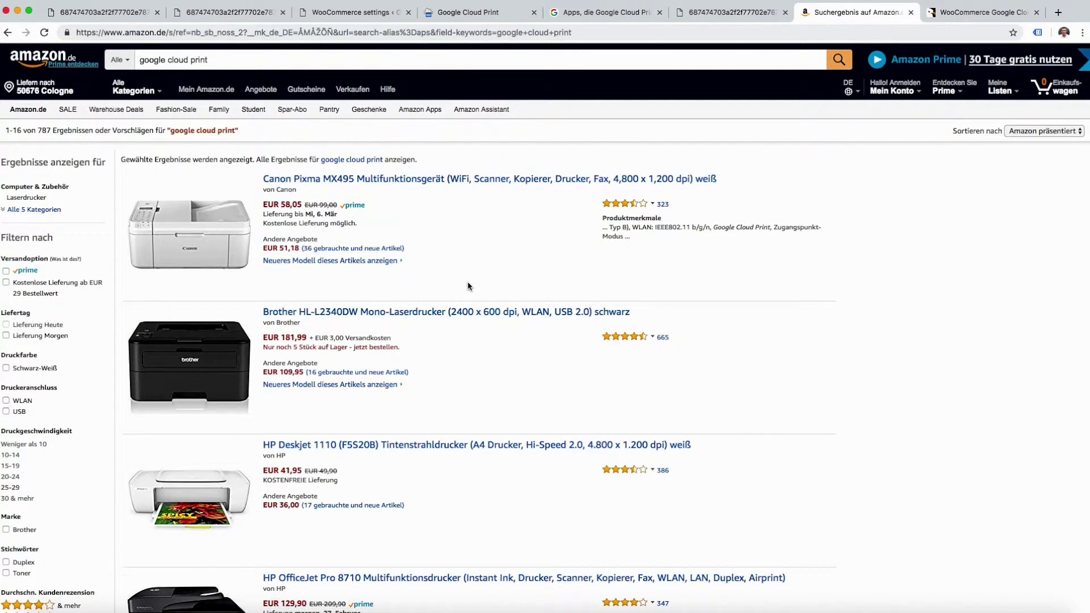
{"action": "scroll", "coordinate": [468, 285], "scroll_direction": "down", "scroll_amount": 5}
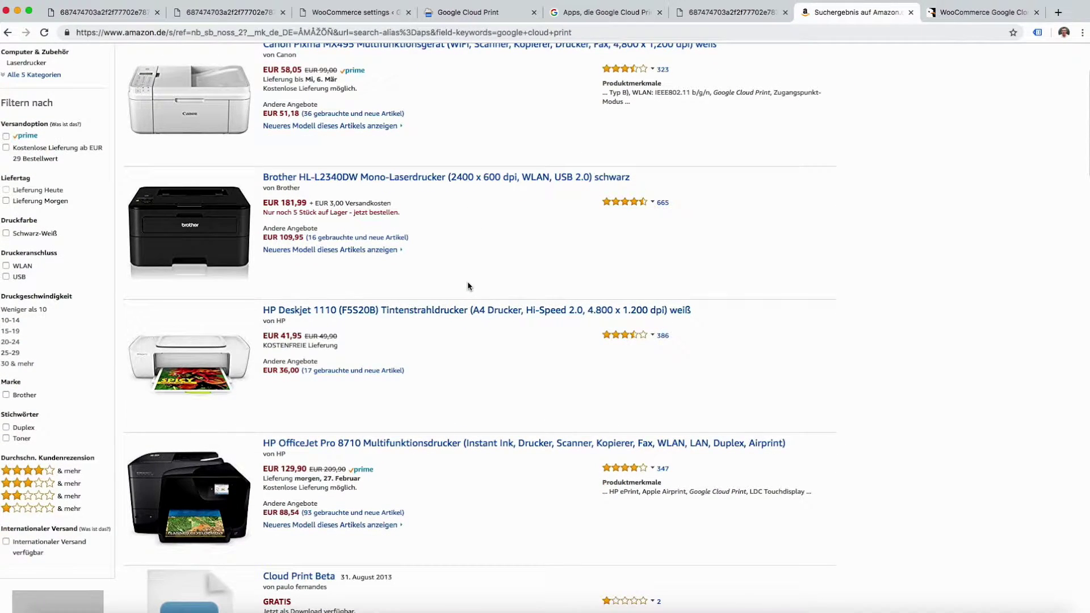
{"action": "scroll", "coordinate": [468, 285], "scroll_direction": "up", "scroll_amount": 5}
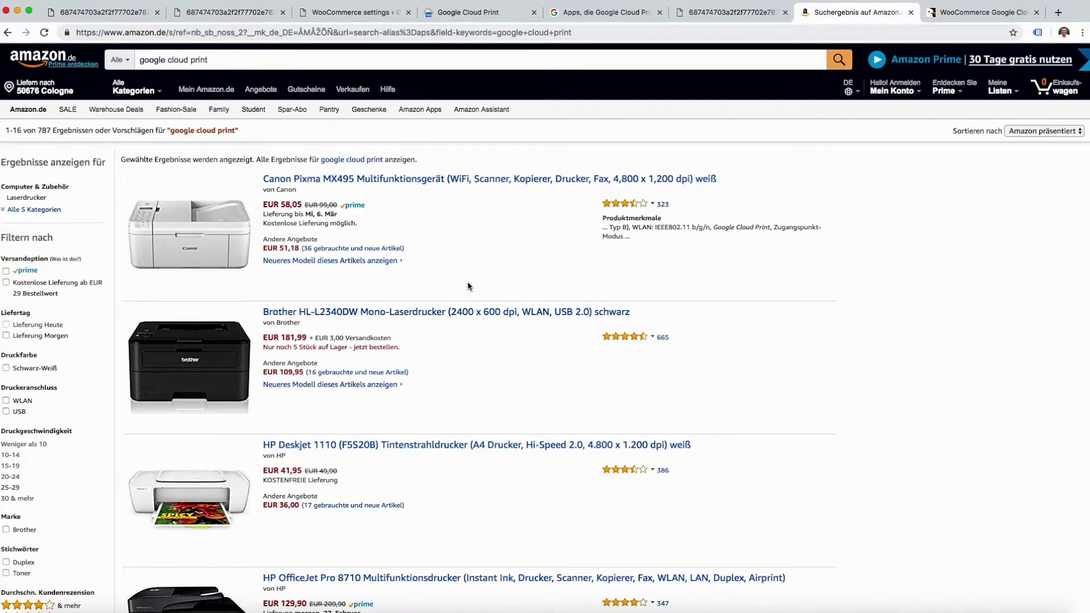
{"action": "scroll", "coordinate": [468, 285], "scroll_direction": "down", "scroll_amount": 10}
{"action": "scroll", "coordinate": [467, 286], "scroll_direction": "down", "scroll_amount": 2}
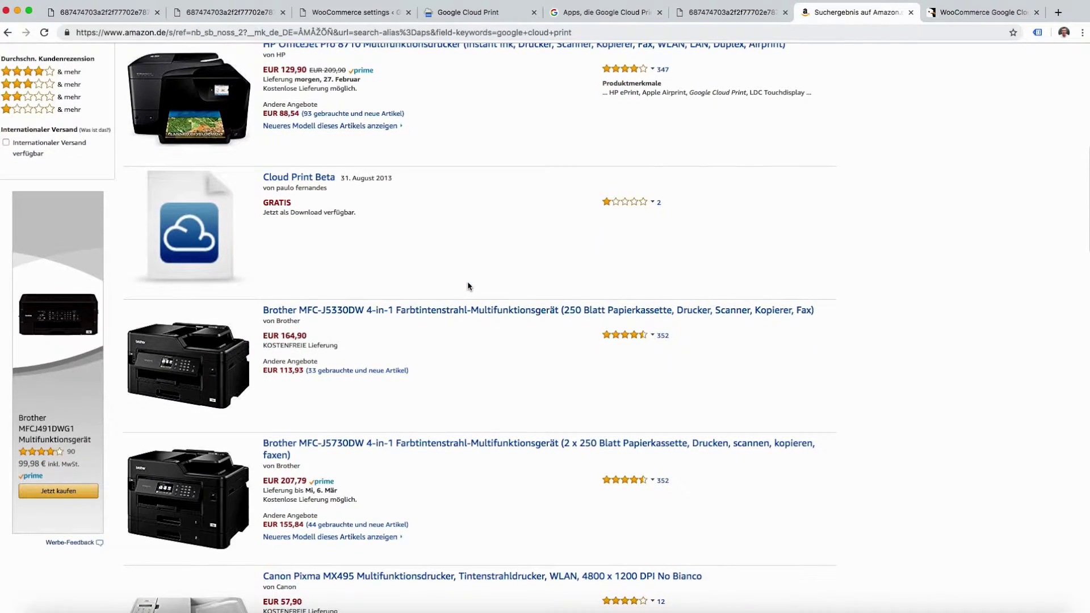
{"action": "scroll", "coordinate": [467, 285], "scroll_direction": "down", "scroll_amount": 3}
{"action": "scroll", "coordinate": [468, 286], "scroll_direction": "down", "scroll_amount": 7}
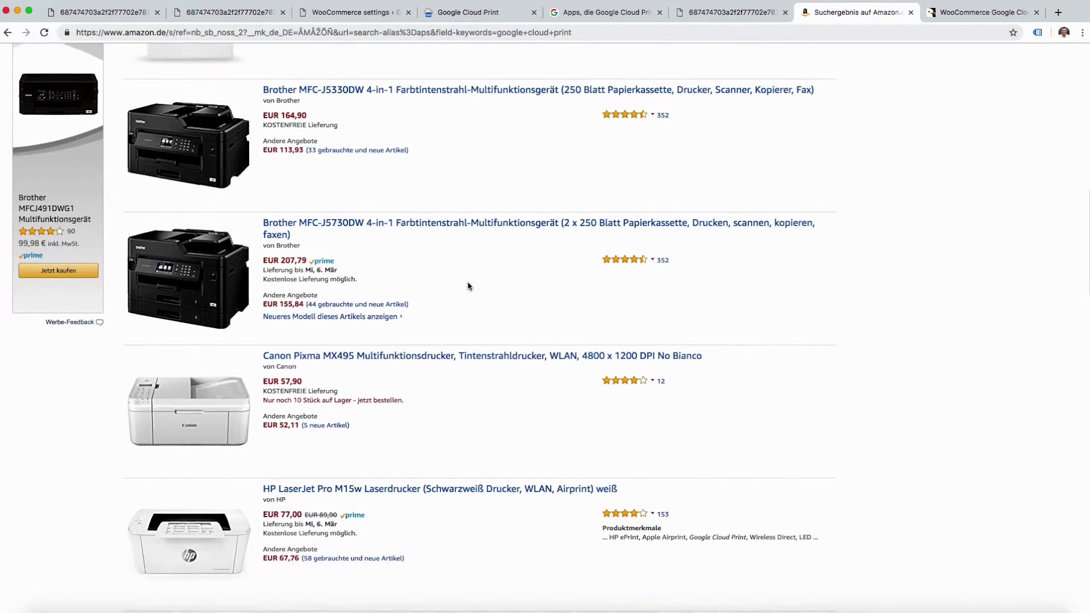
{"action": "scroll", "coordinate": [468, 286], "scroll_direction": "down", "scroll_amount": 10}
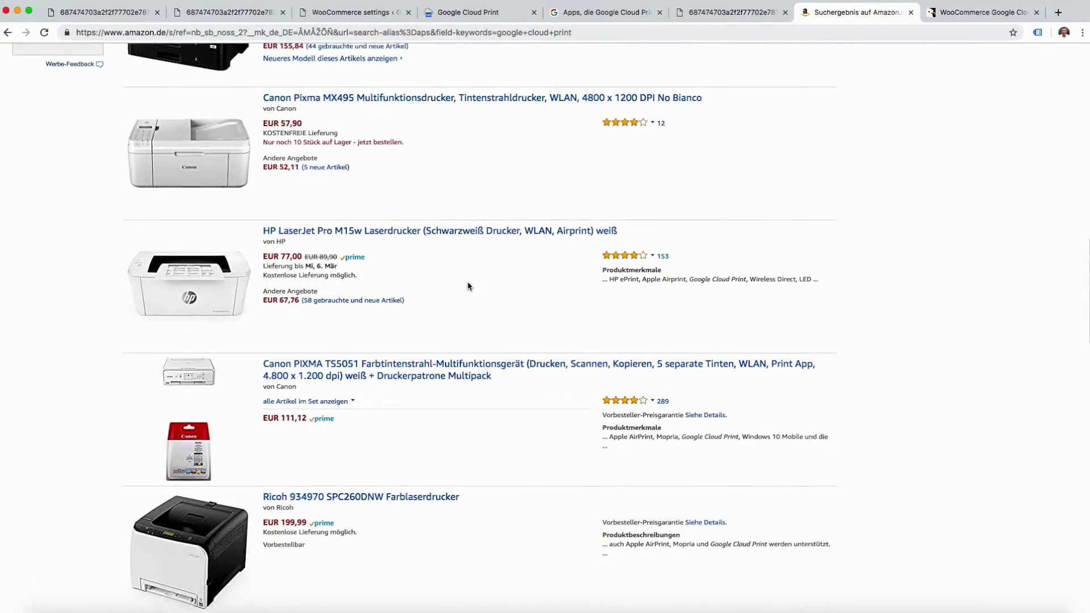
{"action": "scroll", "coordinate": [492, 279], "scroll_direction": "down", "scroll_amount": 6}
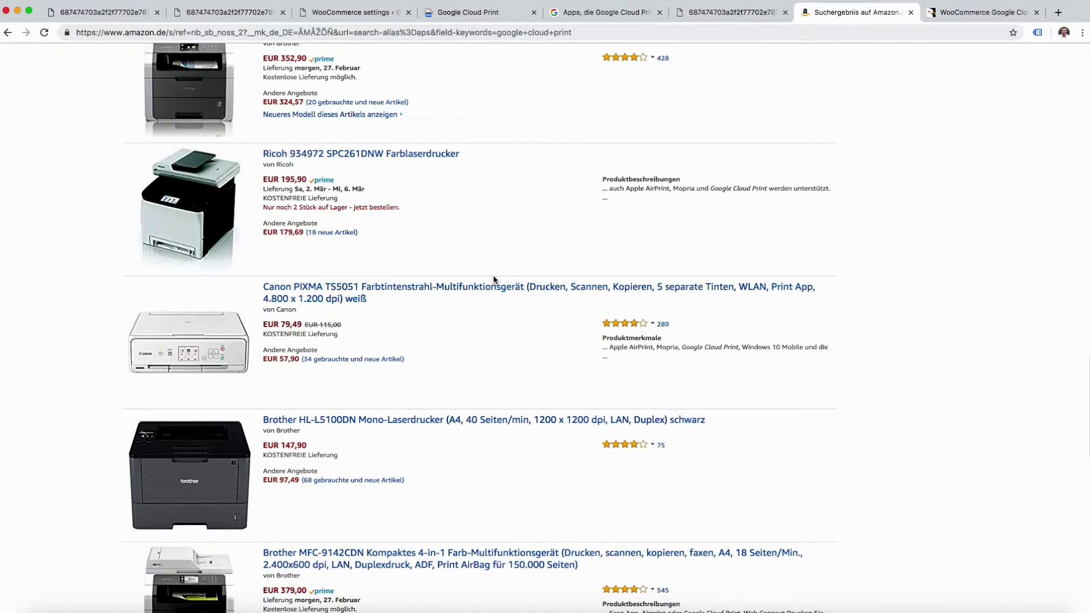
{"action": "scroll", "coordinate": [493, 280], "scroll_direction": "up", "scroll_amount": 1}
{"action": "scroll", "coordinate": [493, 279], "scroll_direction": "down", "scroll_amount": 5}
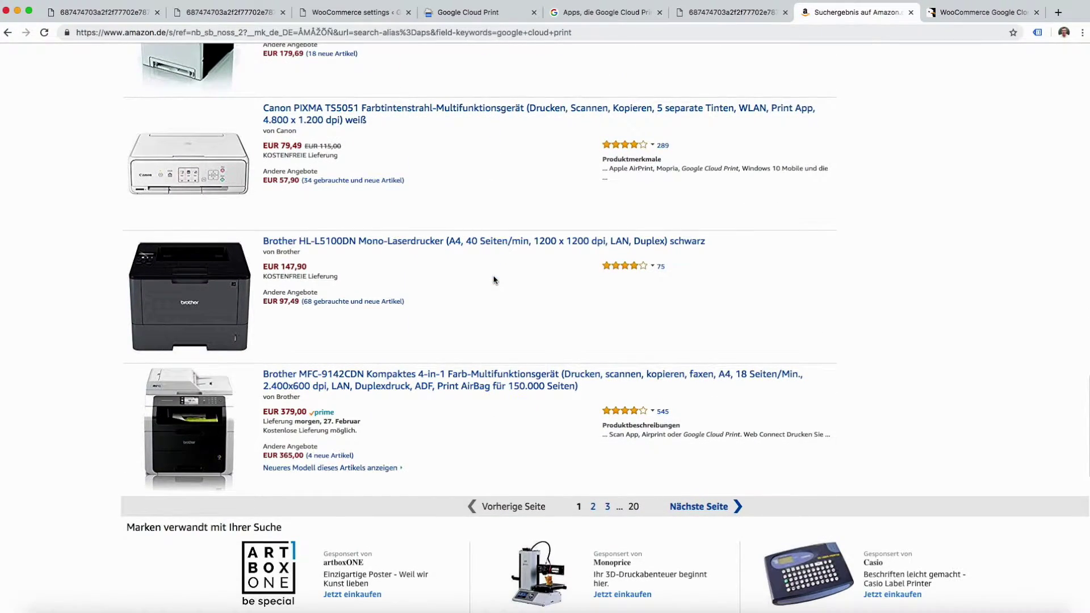
{"action": "scroll", "coordinate": [426, 415], "scroll_direction": "up", "scroll_amount": 20}
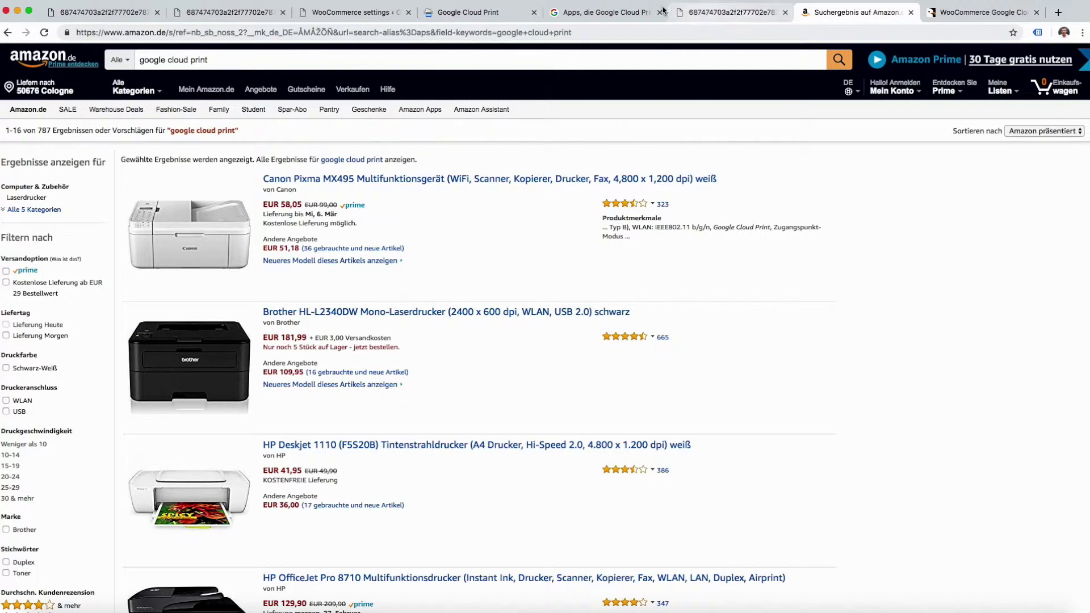
{"action": "left_click", "coordinate": [467, 12]}
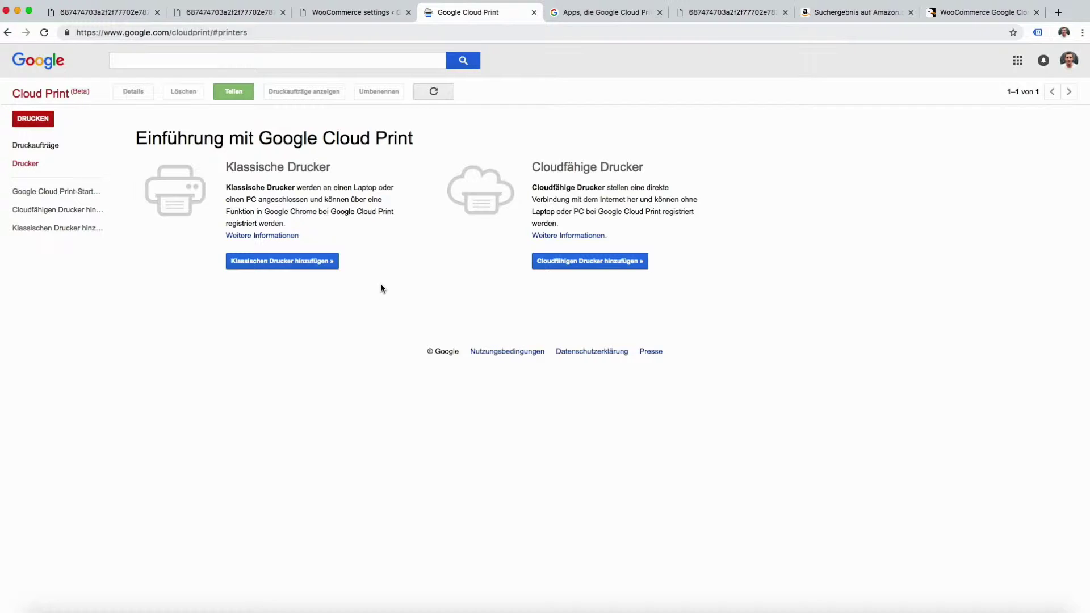
Open the plugin's CodeCanyon page and examine its description, supported printers, settings screenshots, and price and license details
{"action": "left_click", "coordinate": [947, 16]}
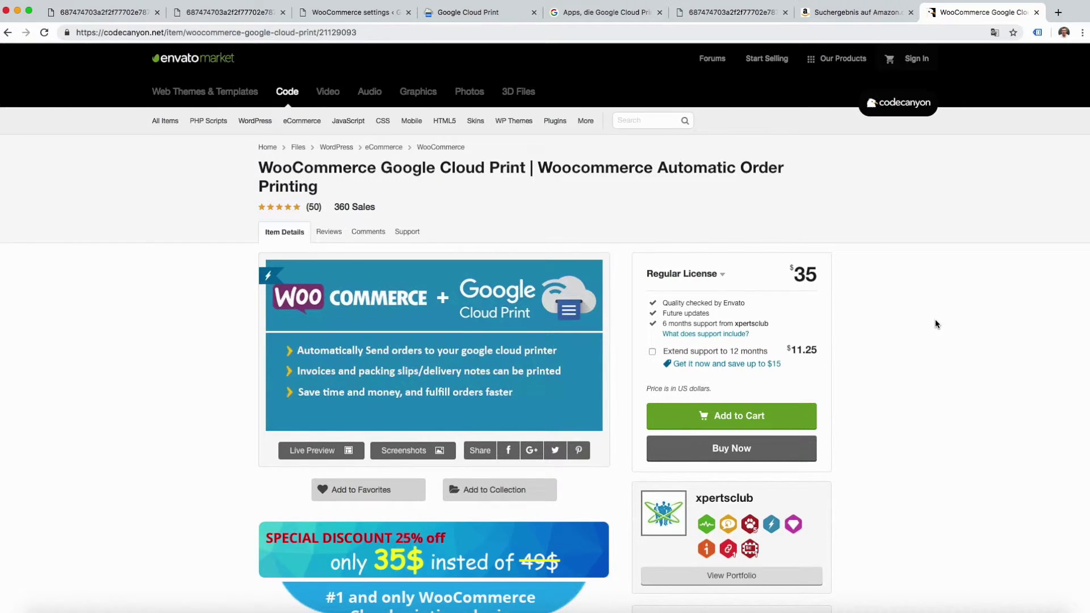
{"action": "scroll", "coordinate": [935, 320], "scroll_direction": "down", "scroll_amount": 7}
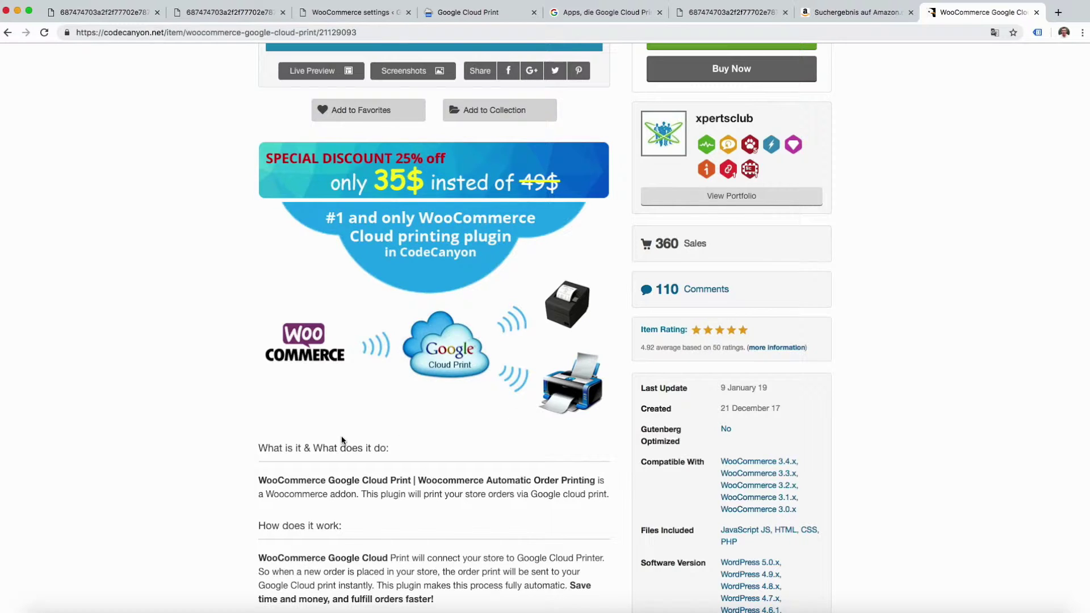
{"action": "scroll", "coordinate": [342, 440], "scroll_direction": "down", "scroll_amount": 5}
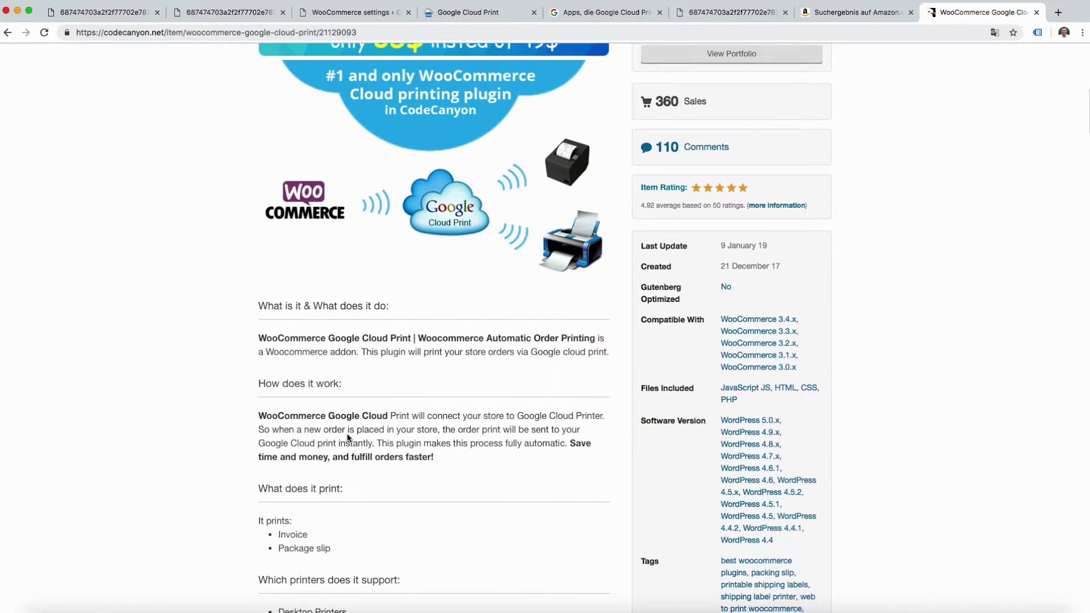
{"action": "scroll", "coordinate": [347, 437], "scroll_direction": "down", "scroll_amount": 10}
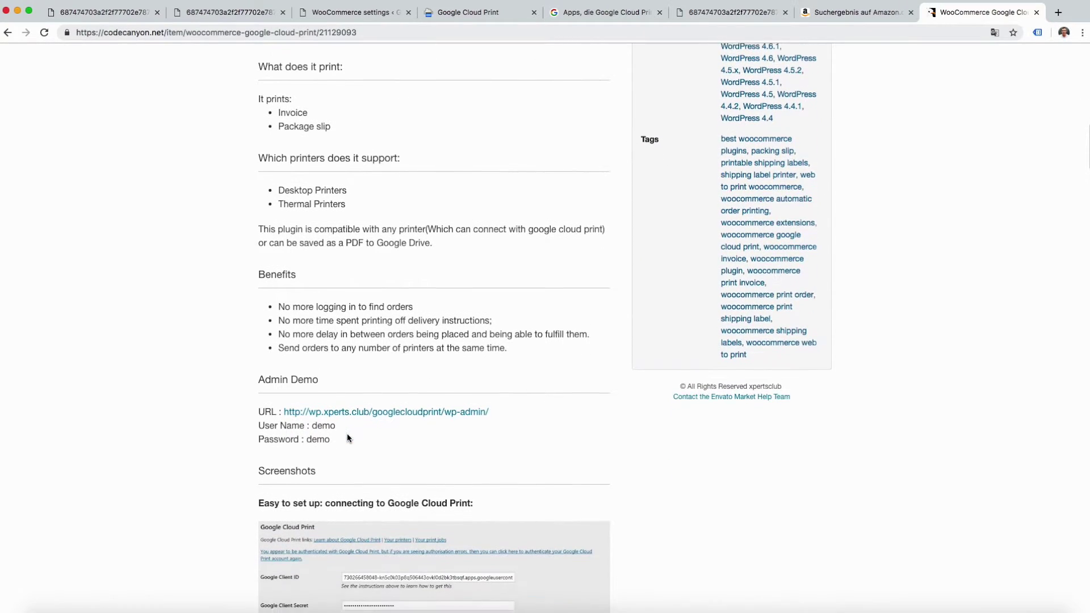
{"action": "scroll", "coordinate": [348, 437], "scroll_direction": "down", "scroll_amount": 13}
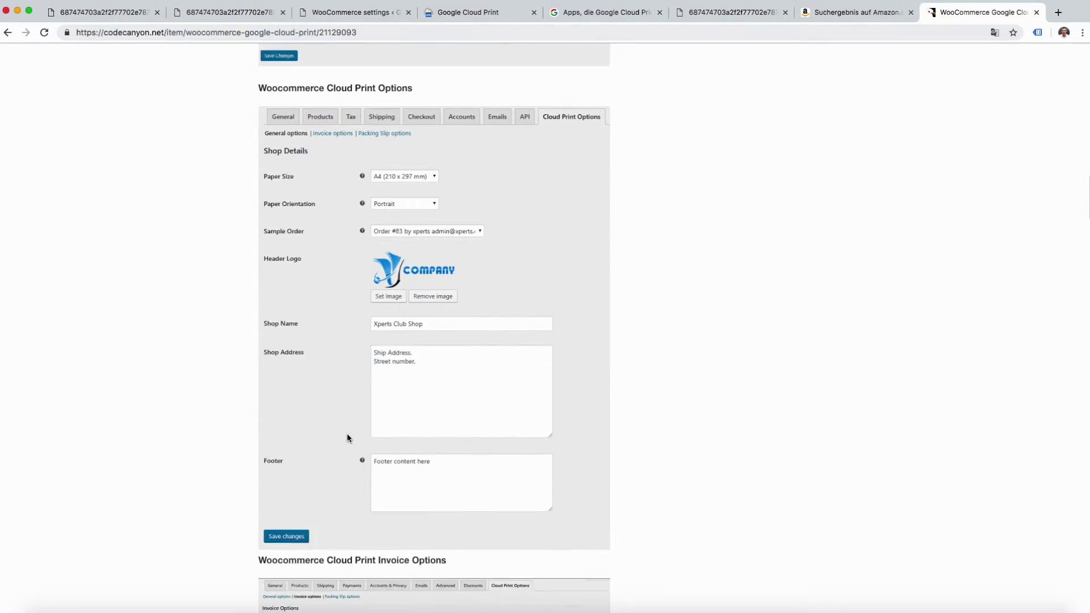
{"action": "scroll", "coordinate": [348, 437], "scroll_direction": "down", "scroll_amount": 5}
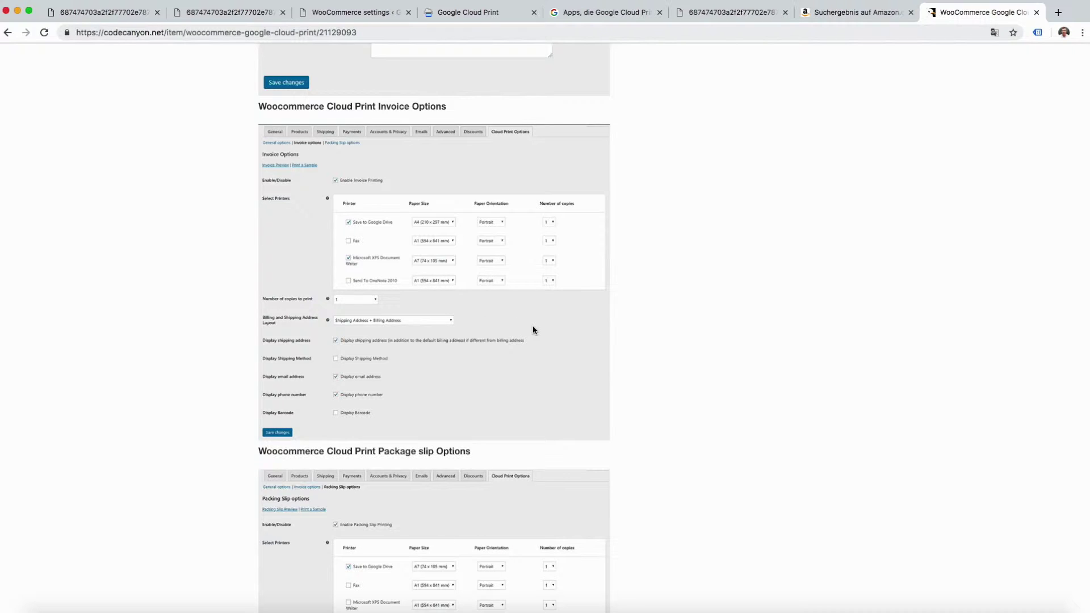
{"action": "scroll", "coordinate": [736, 395], "scroll_direction": "up", "scroll_amount": 20}
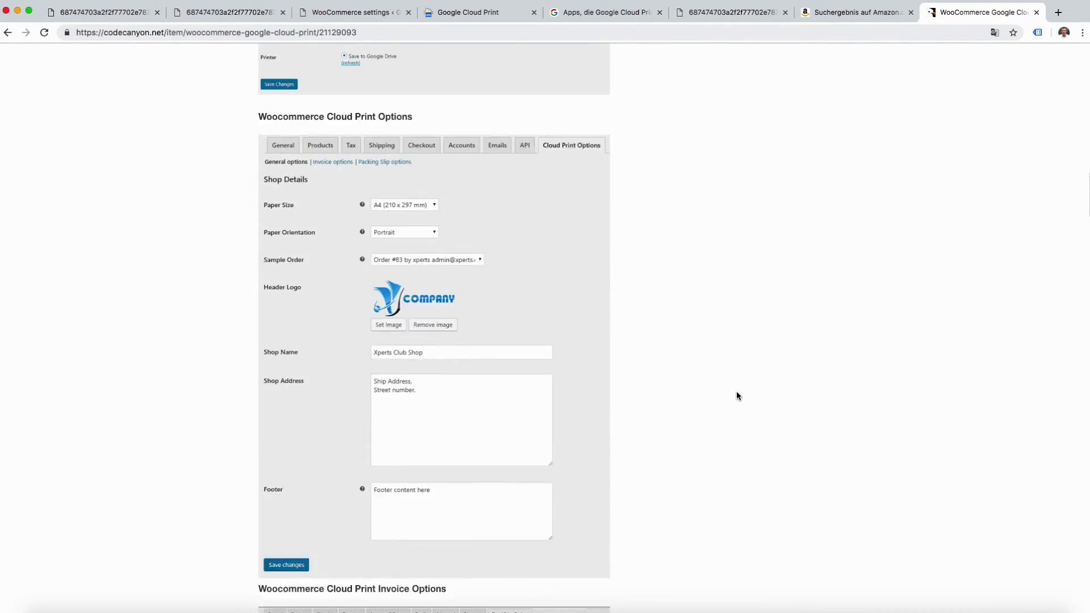
{"action": "scroll", "coordinate": [565, 426], "scroll_direction": "up", "scroll_amount": 5}
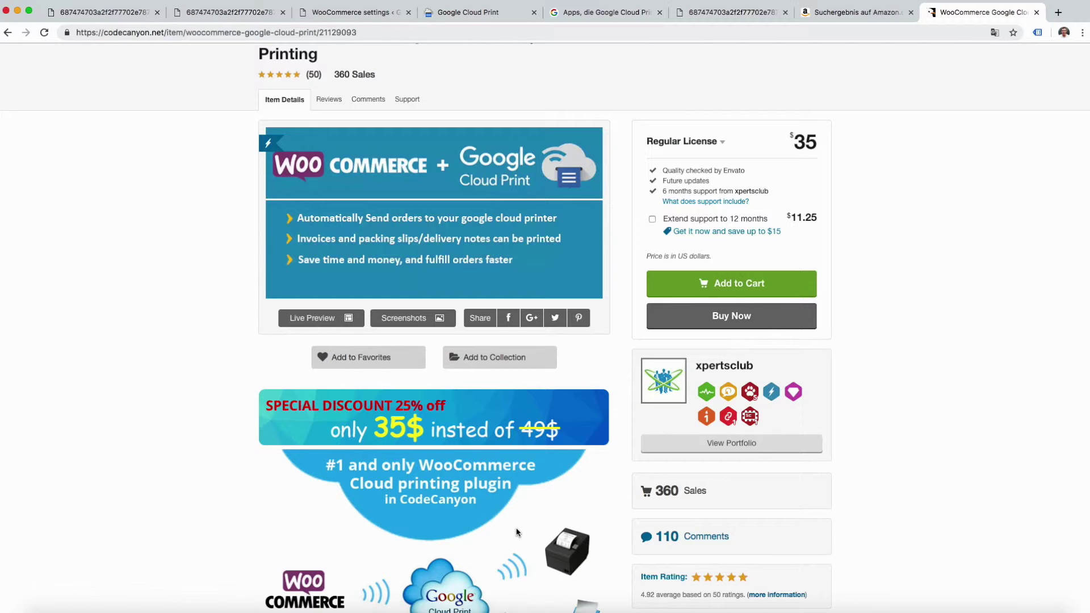
{"action": "scroll", "coordinate": [516, 532], "scroll_direction": "up", "scroll_amount": 3}
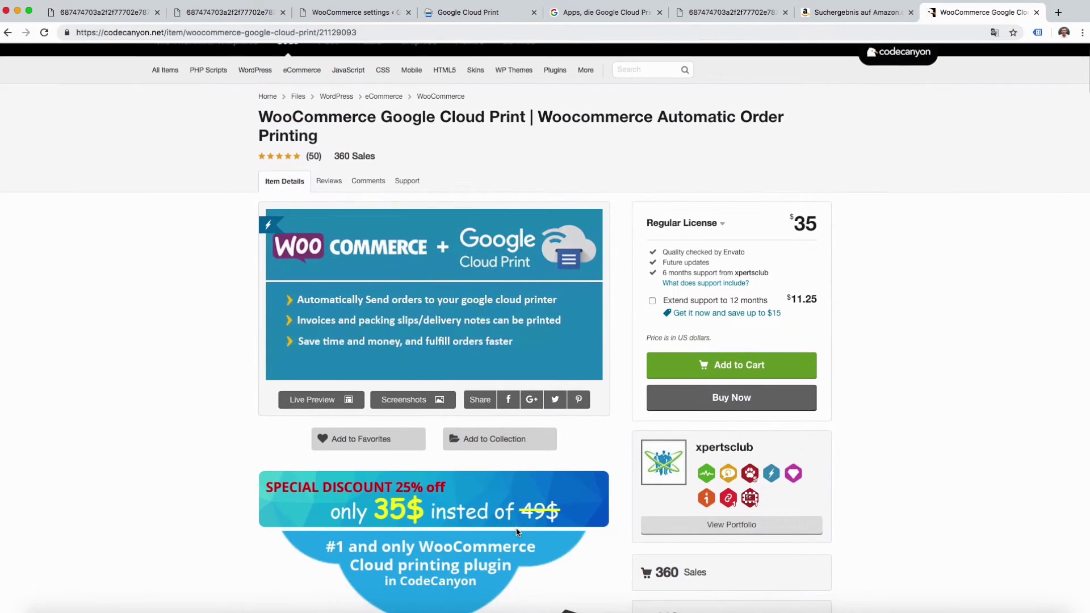
{"action": "scroll", "coordinate": [517, 531], "scroll_direction": "down", "scroll_amount": 1}
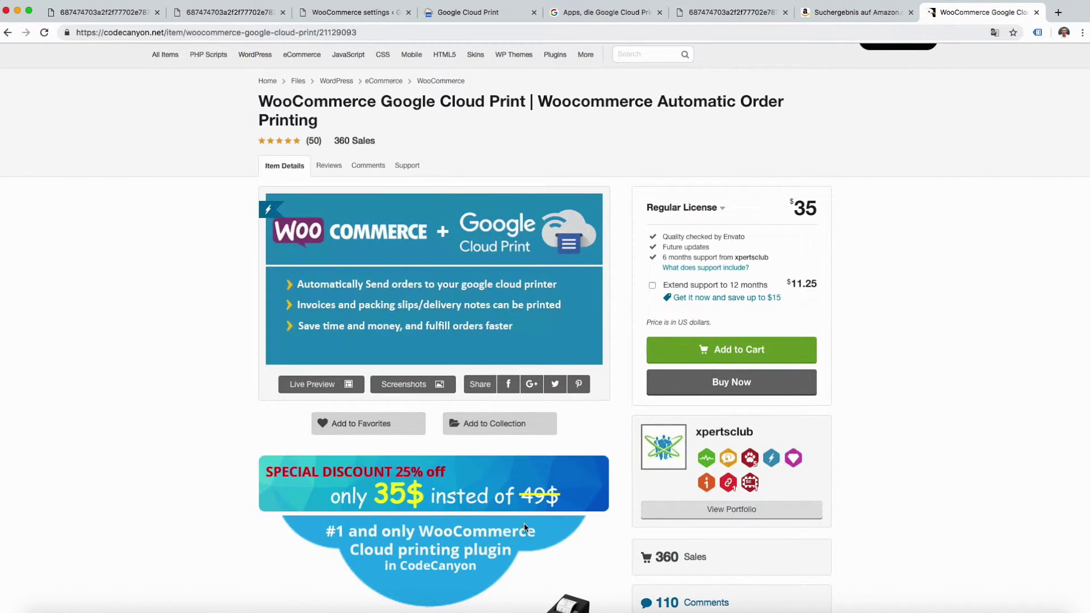